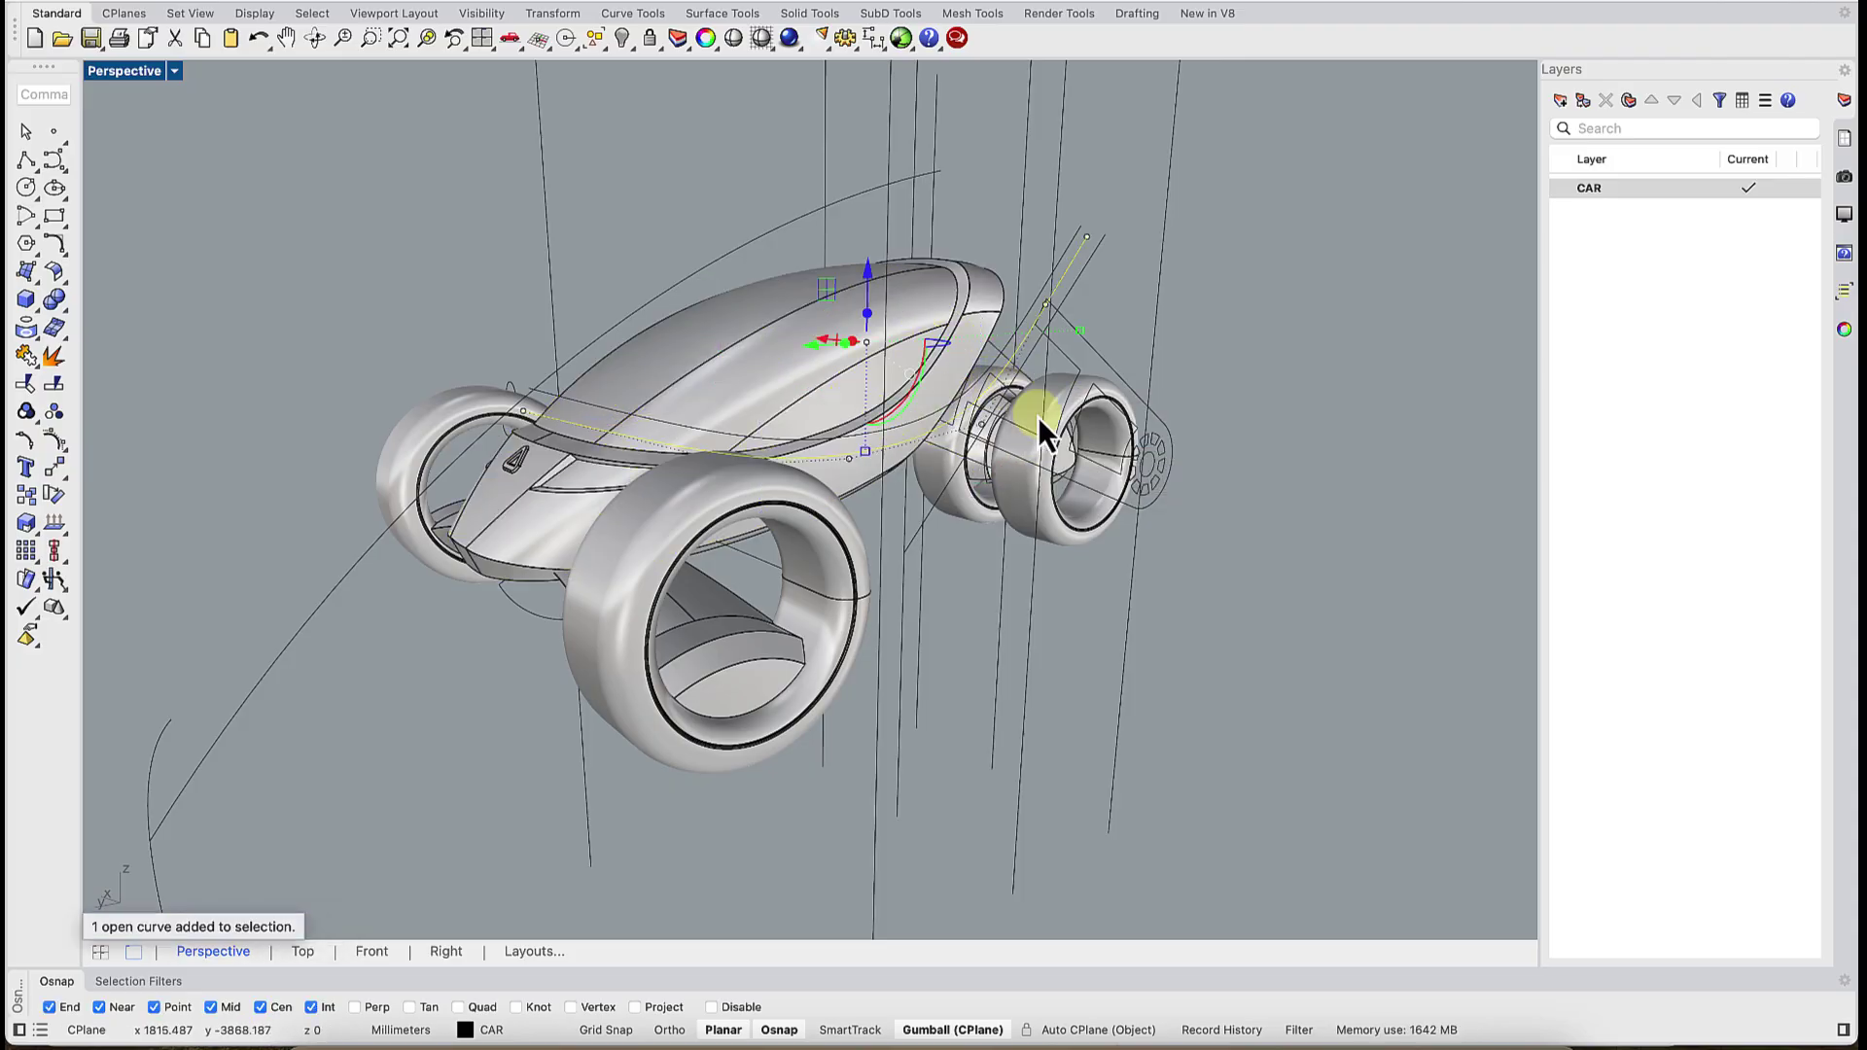
- Inspect the single-layer car model in the Perspective and Front views, picking among its overlapping objects
left_click(1157, 465)
left_click(1216, 501)
scroll(1006, 370, "up", 5)
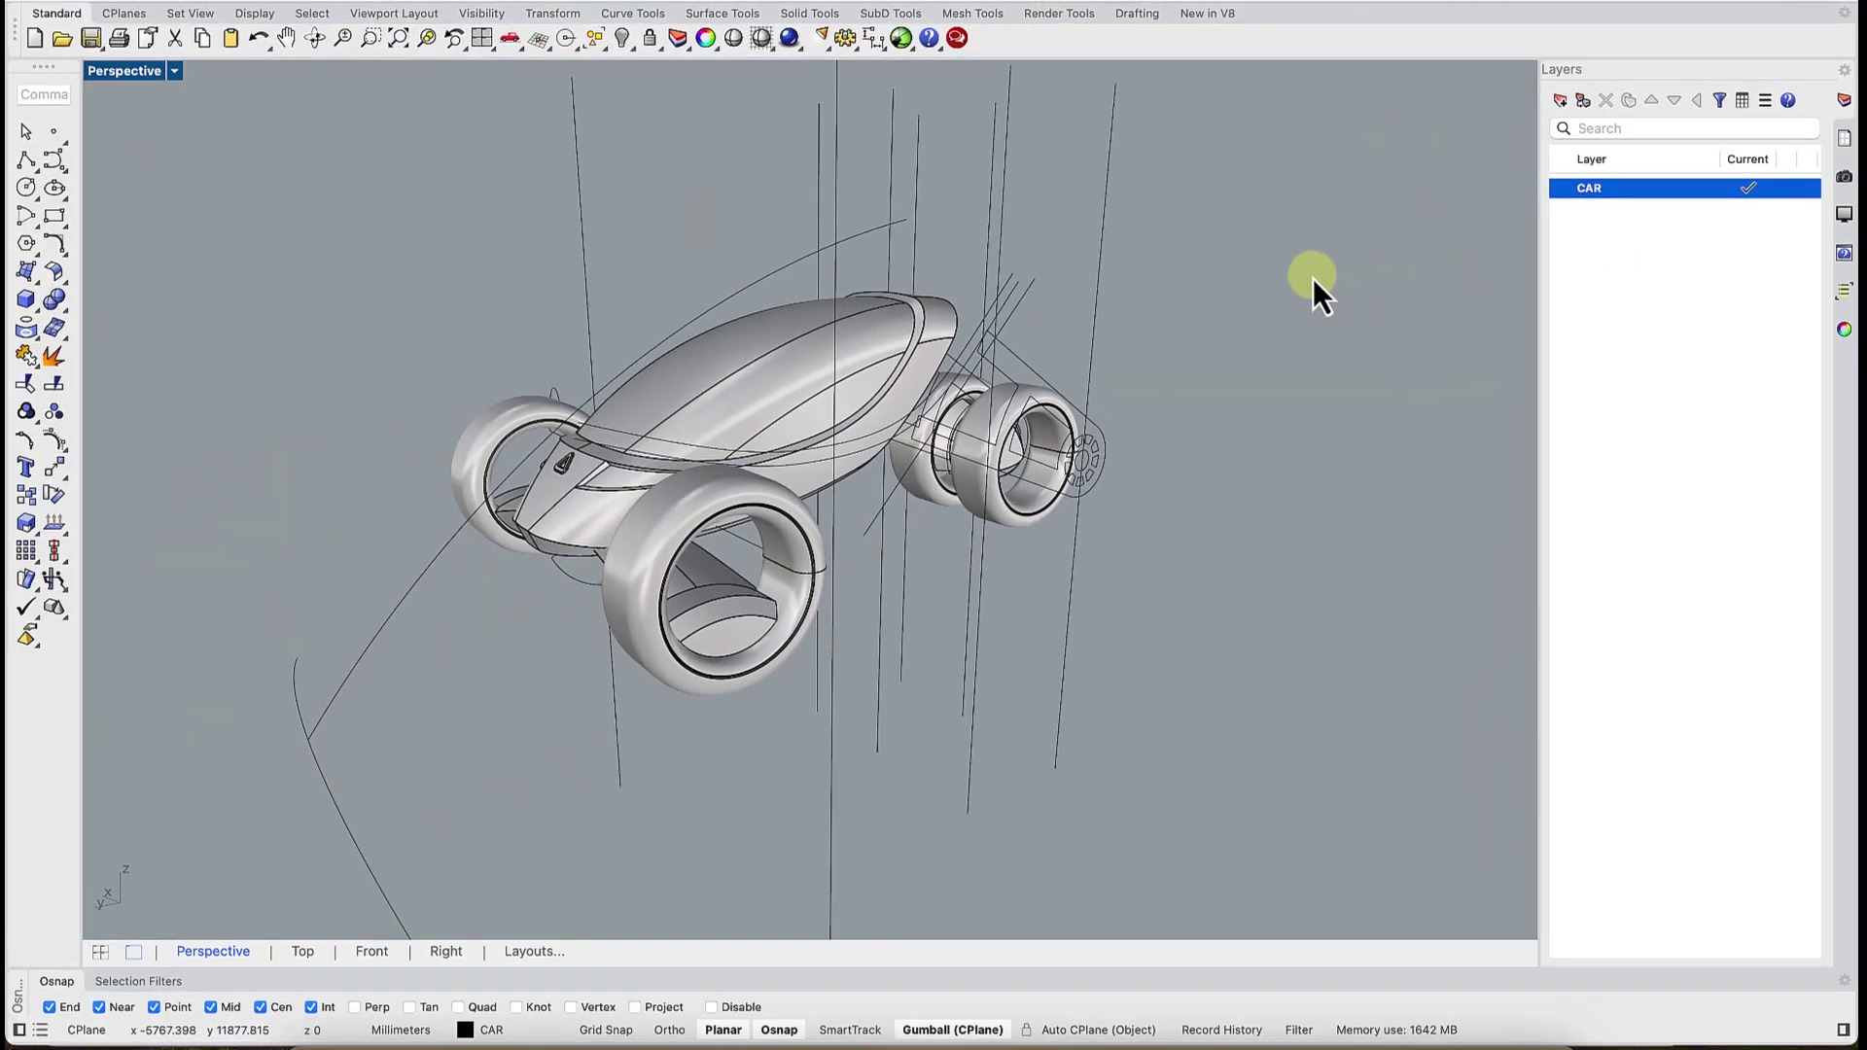
key("ctrl+F2")
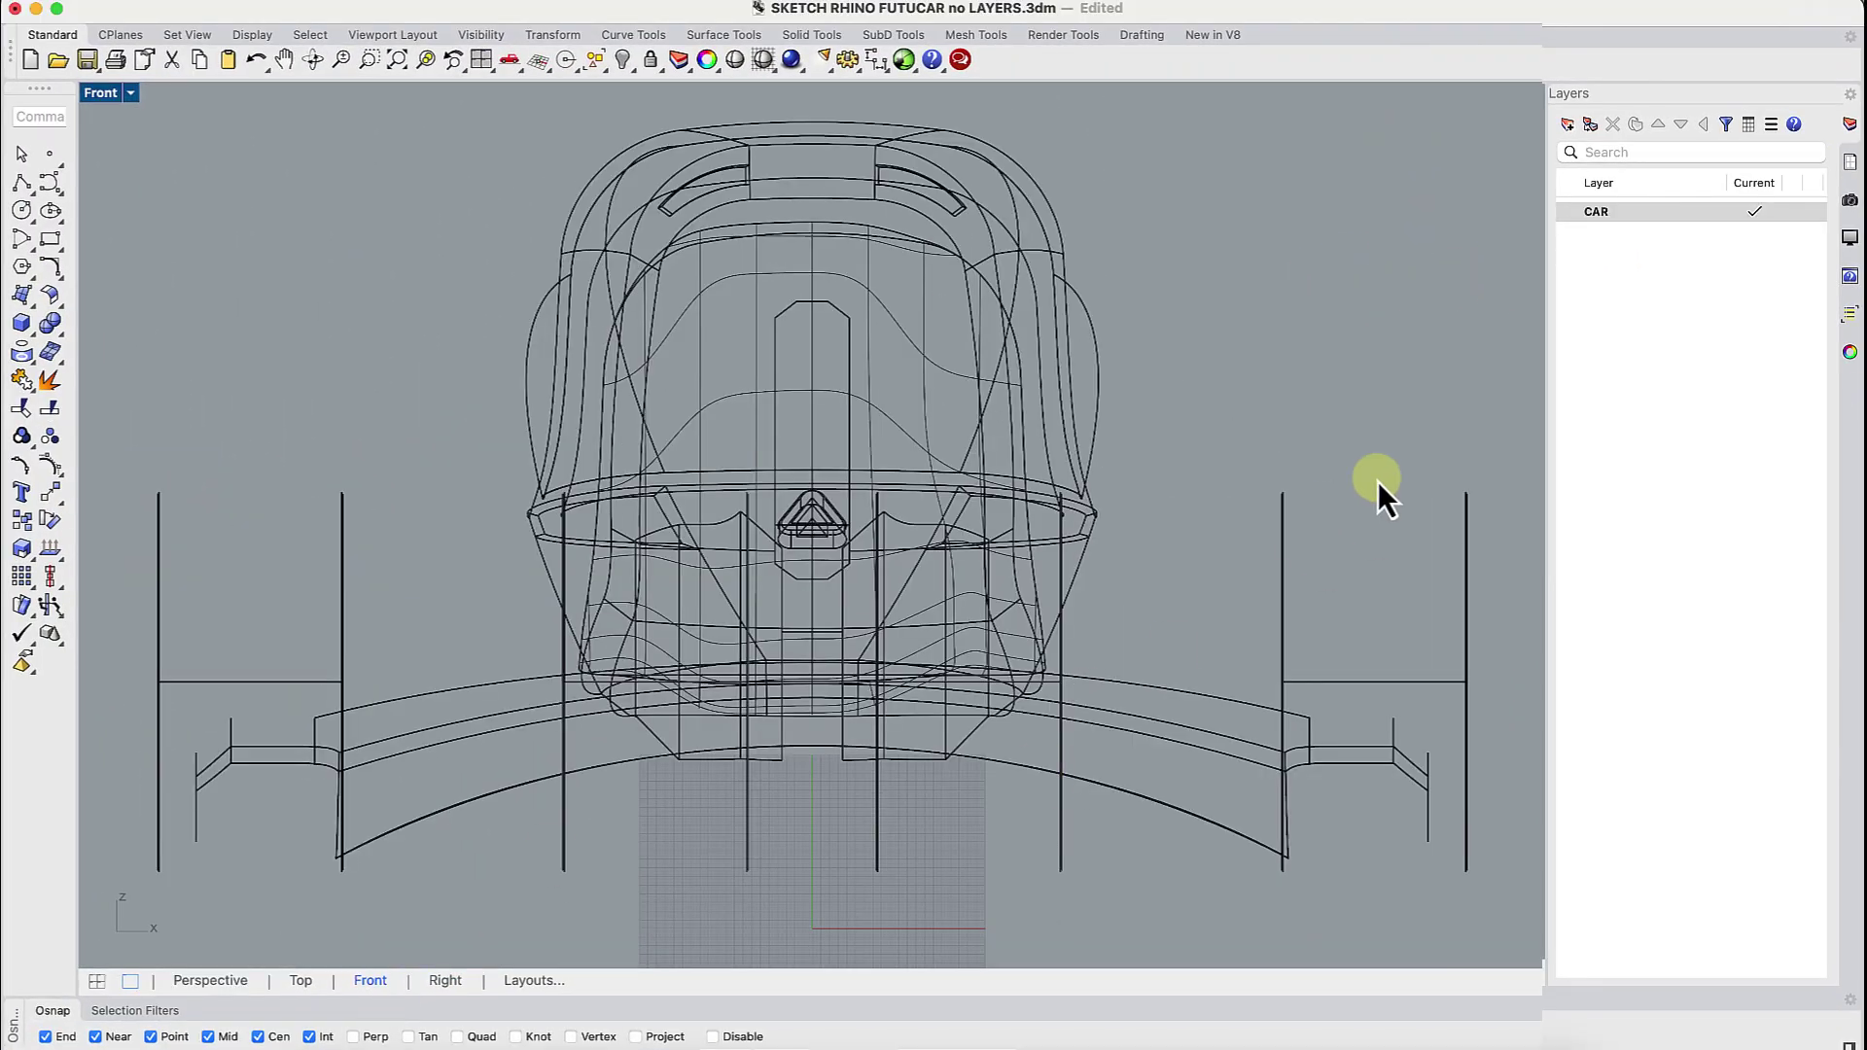
left_click(340, 830)
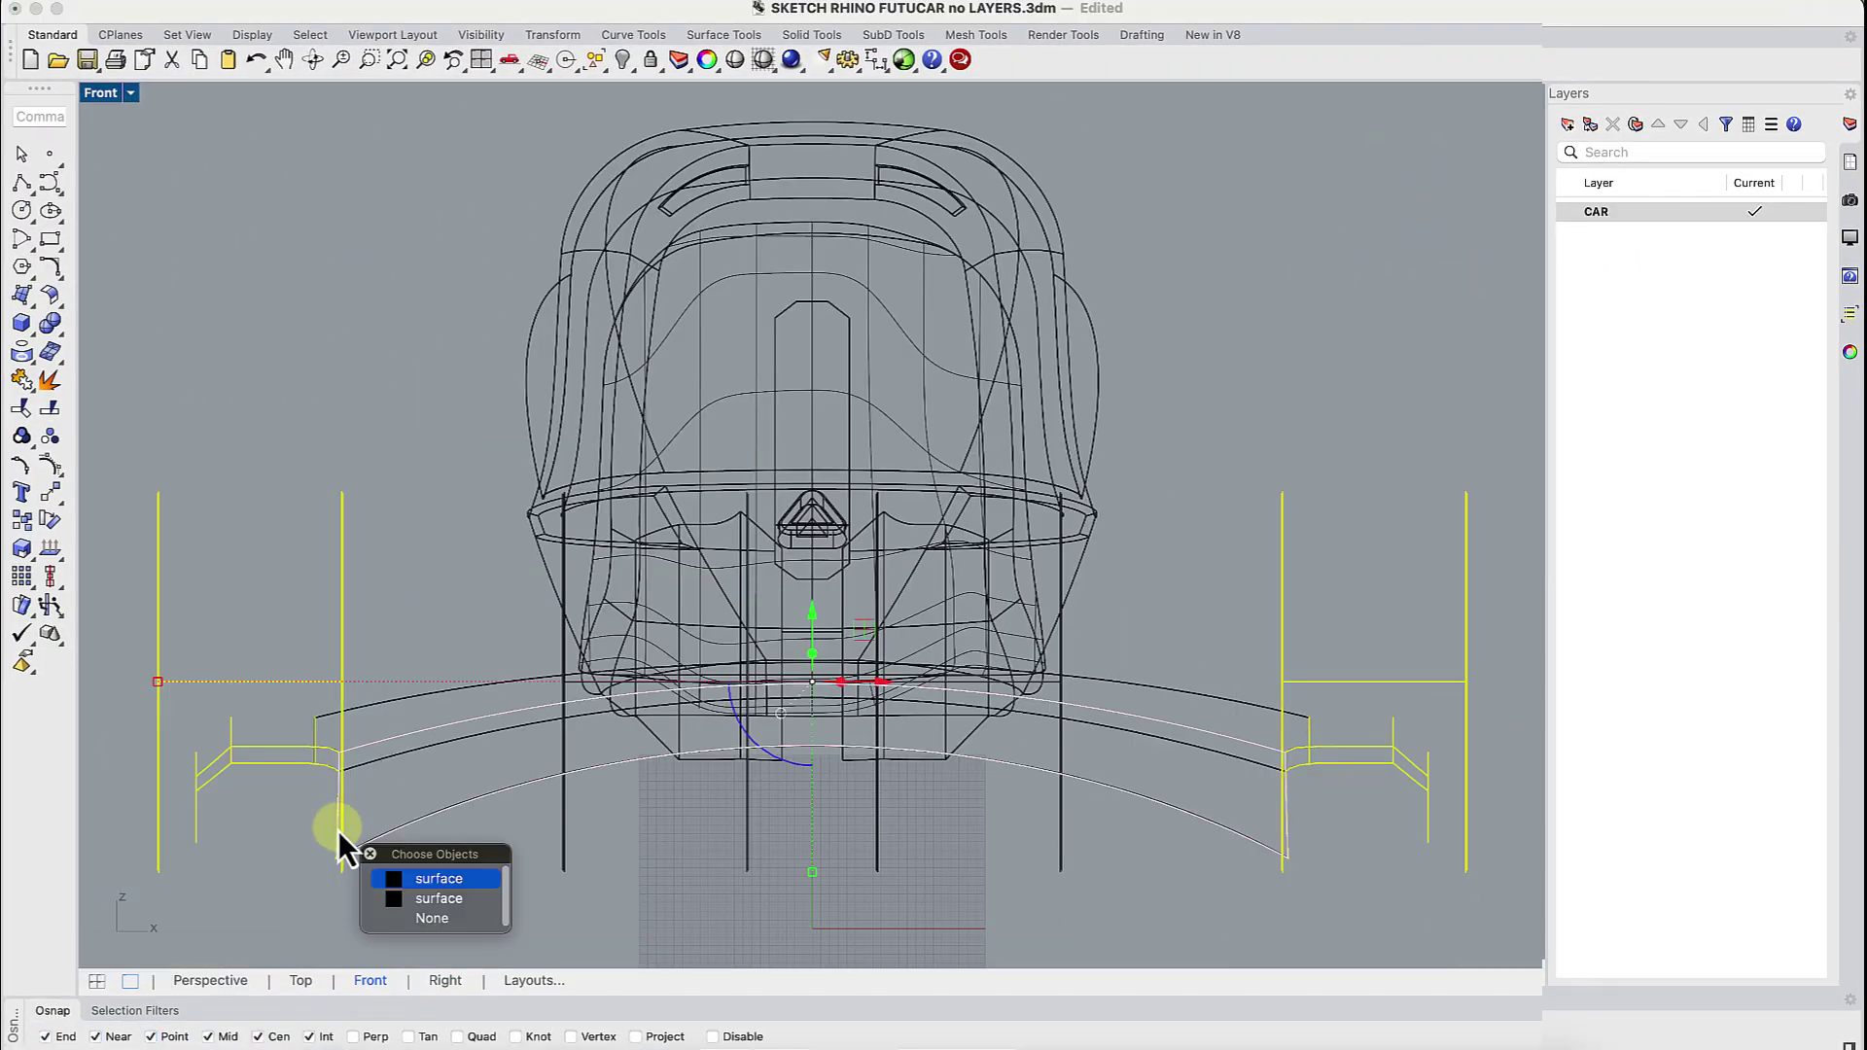
key("Escape")
key("ctrl+F4")
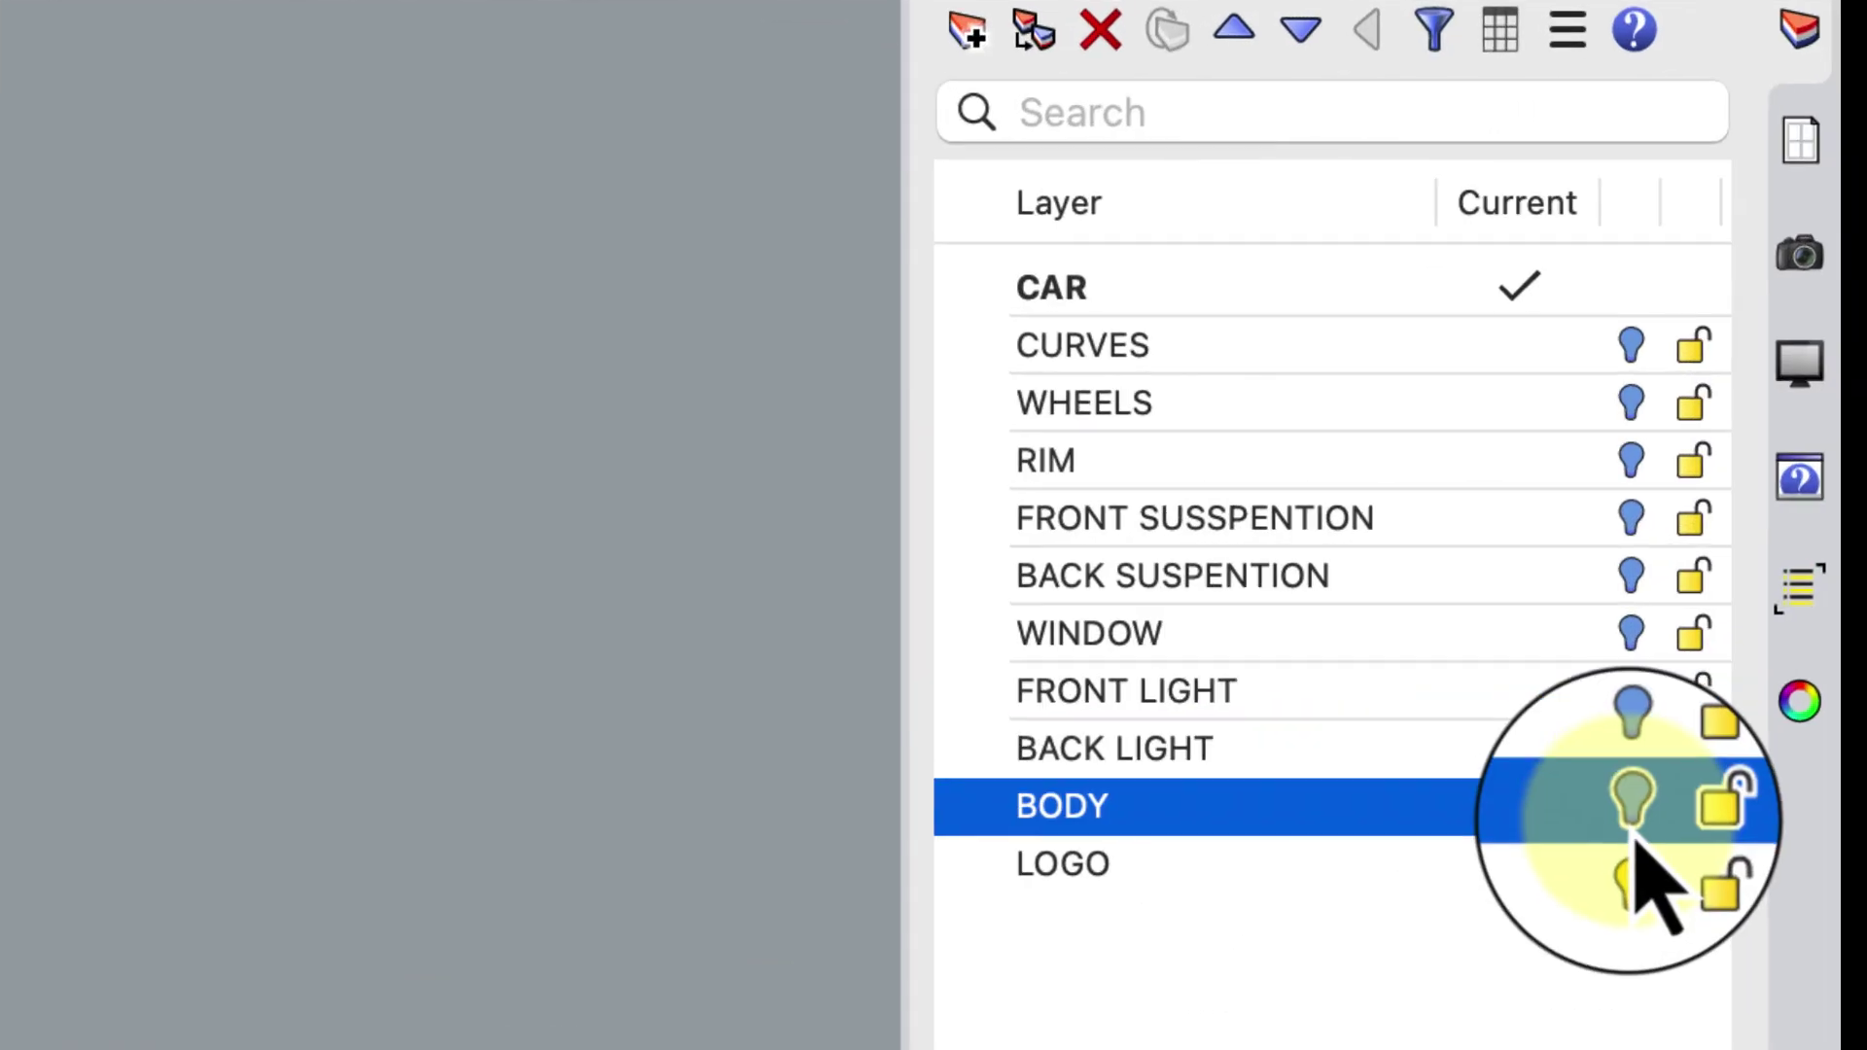
- Toggle the visibility of the car's layers from BODY up through CURVES
left_click(1794, 396)
left_click_drag(1644, 812, 1634, 345)
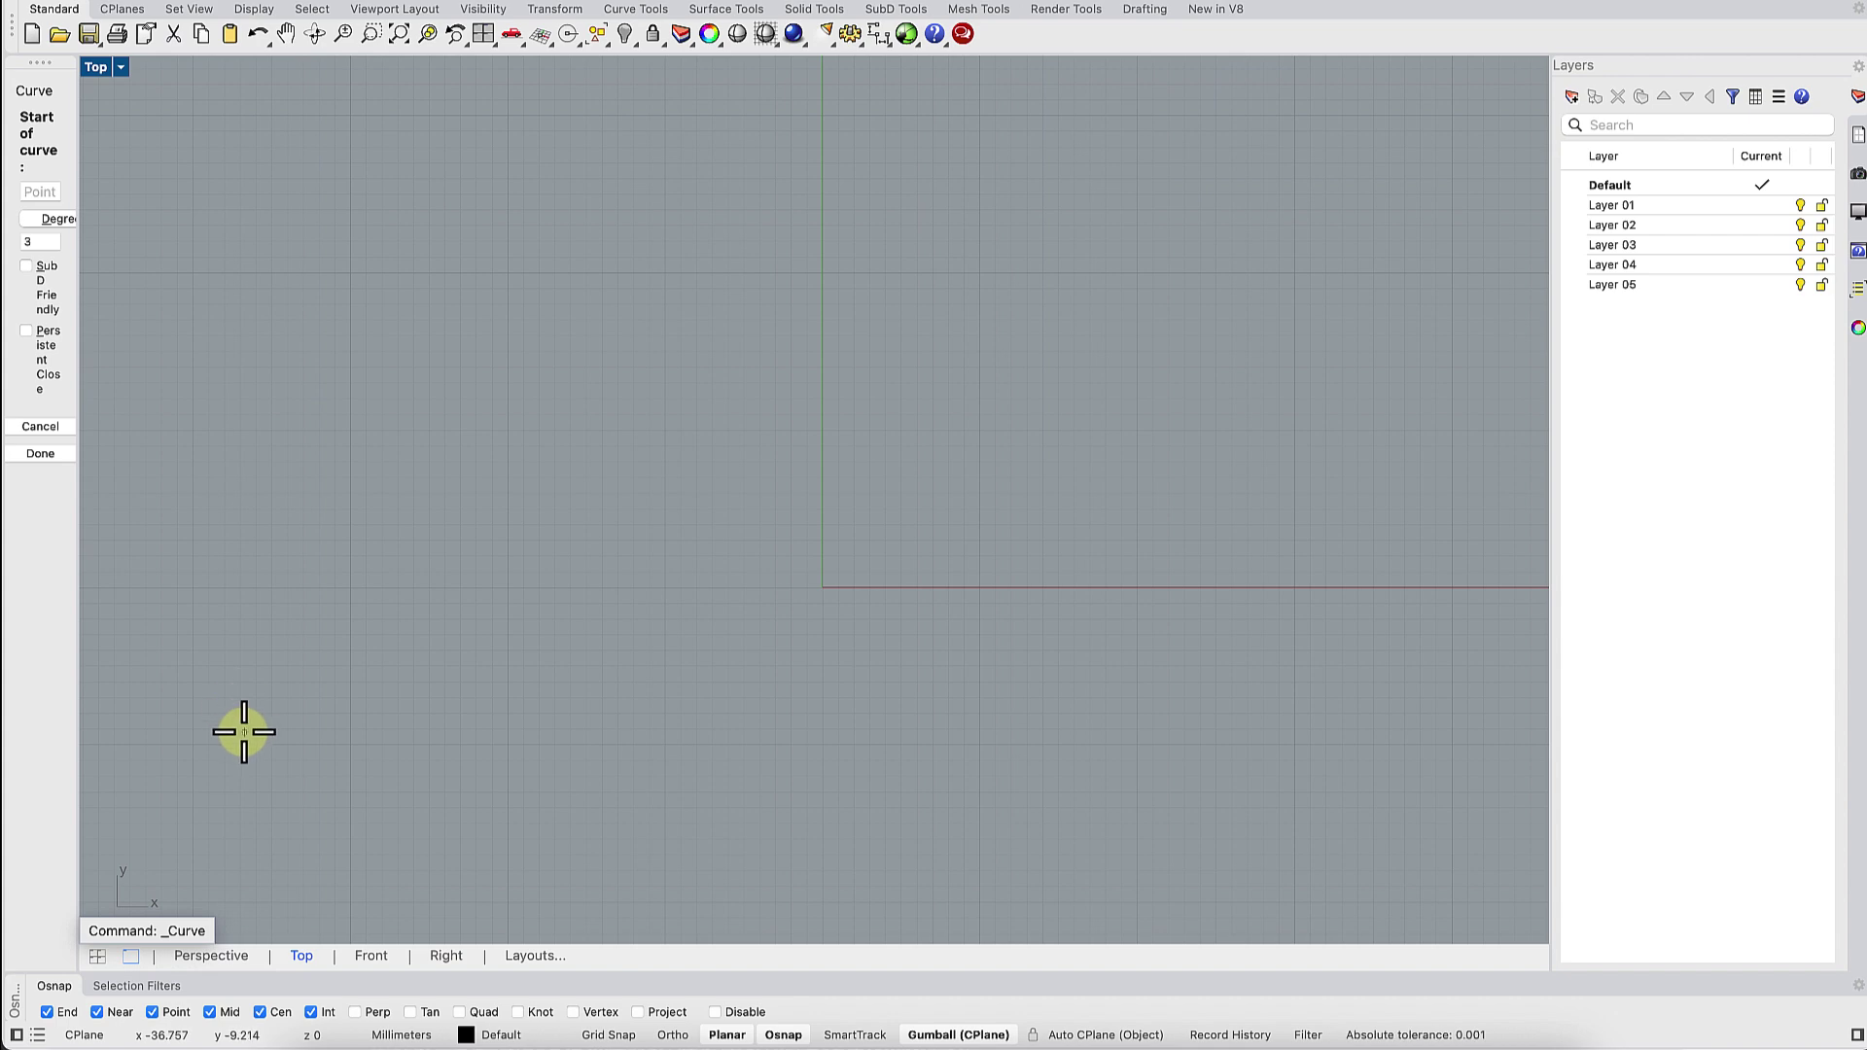
- Draw an arched control-point curve in the Top view using many closely spaced control points
left_click(244, 732)
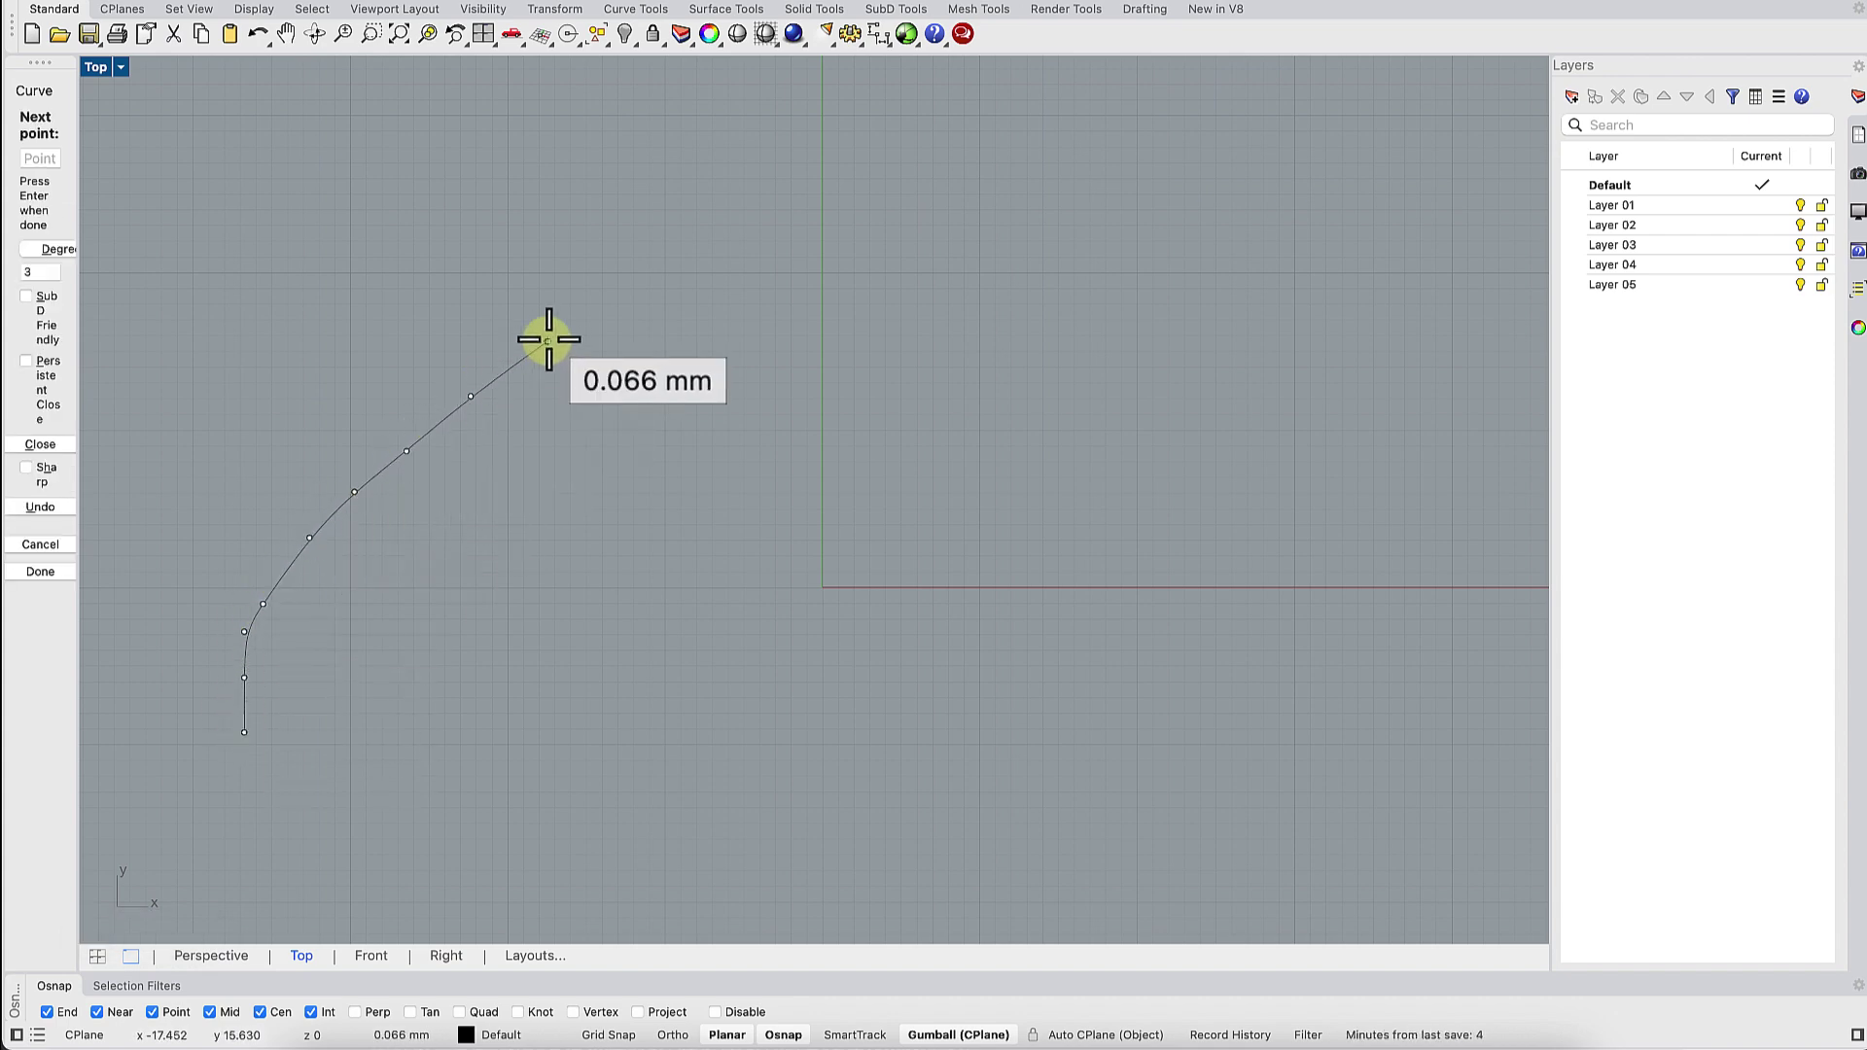
left_click(1117, 240)
key("Return")
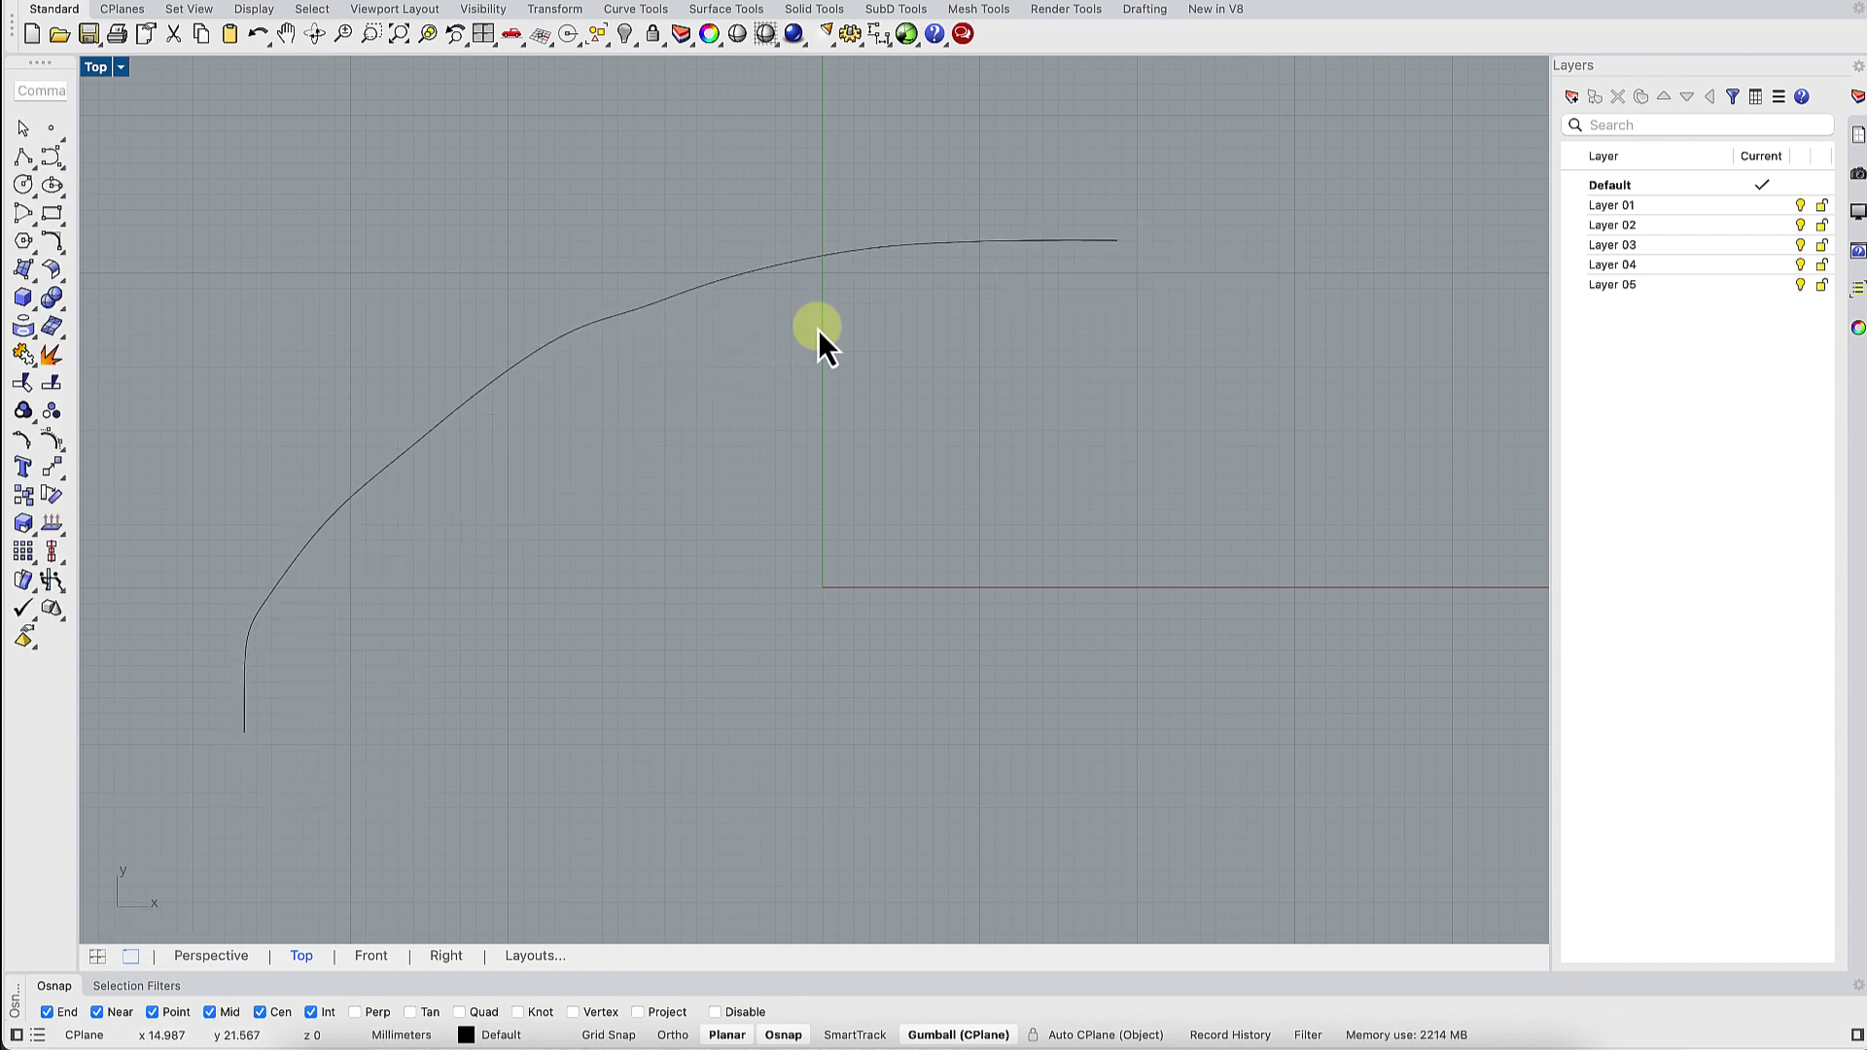
- Draw a second arched control-point curve beneath the first one using only three points
key("Return")
left_click(298, 737)
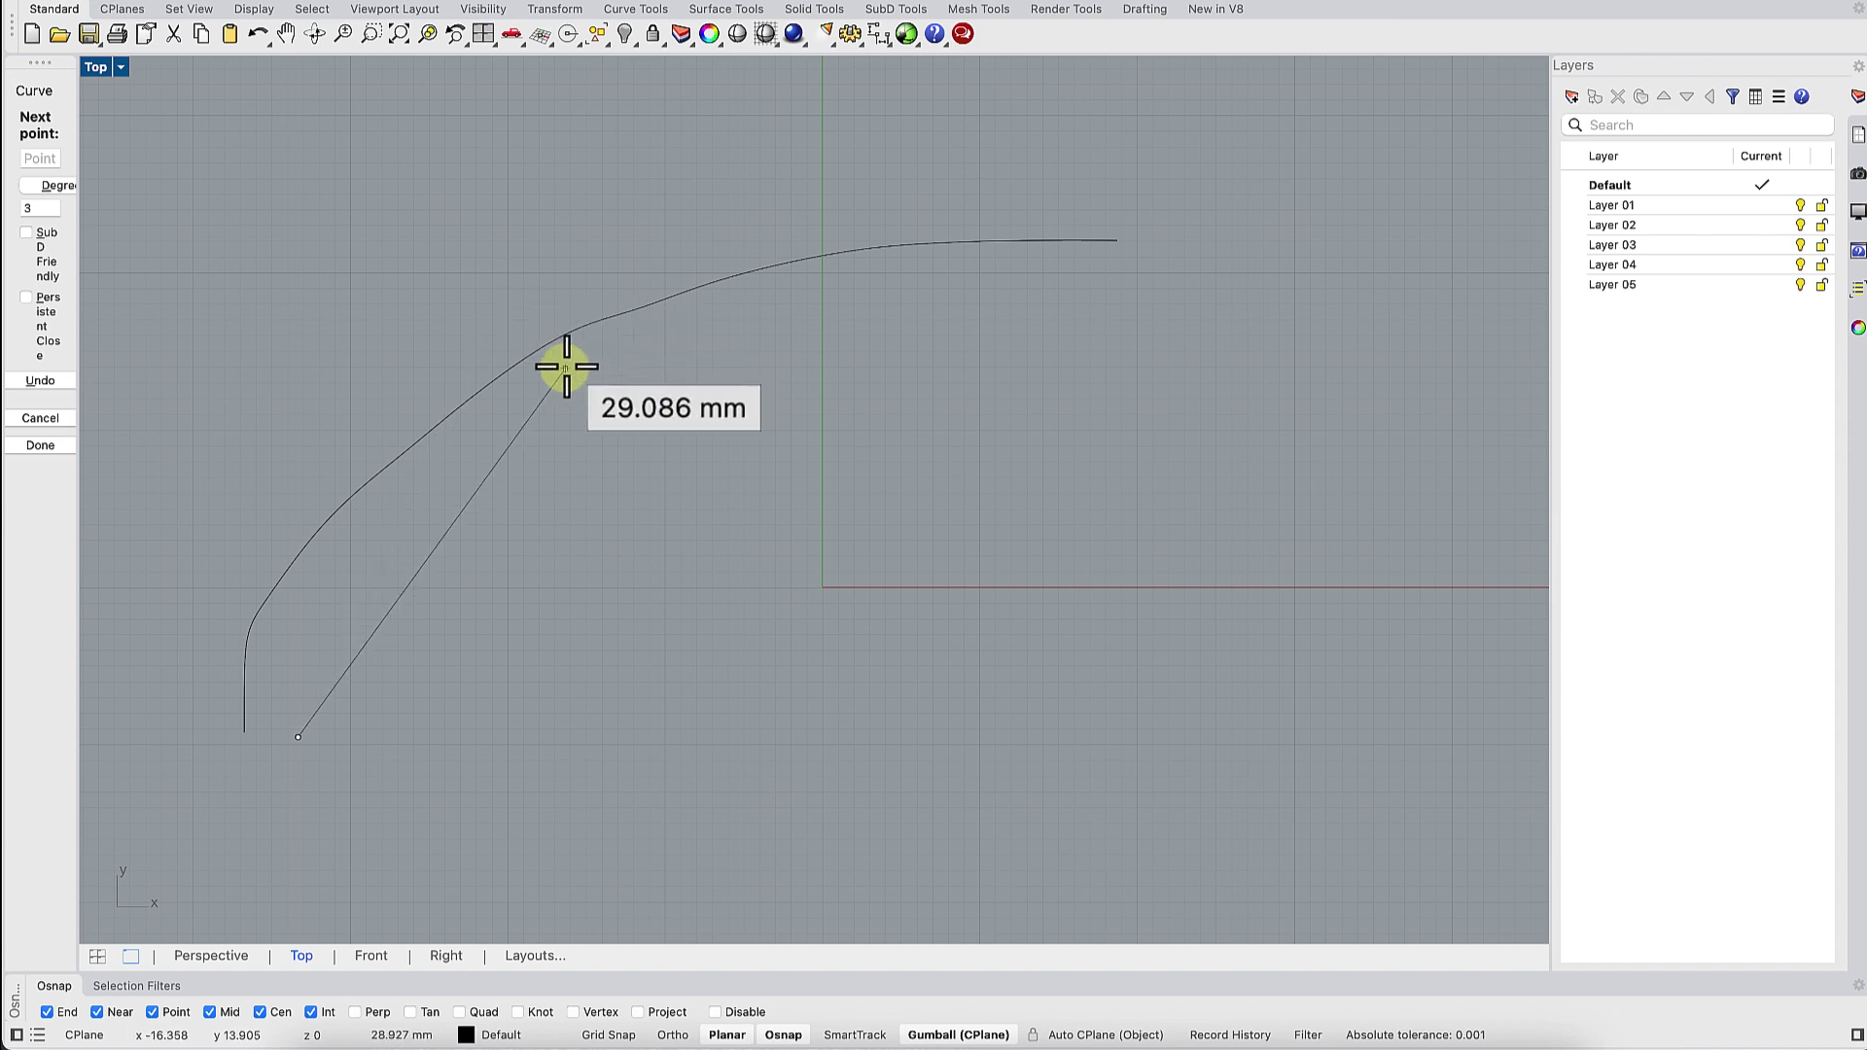
left_click(1176, 297)
key("Return")
- Select both curves together to compare their control points
left_click(1025, 325)
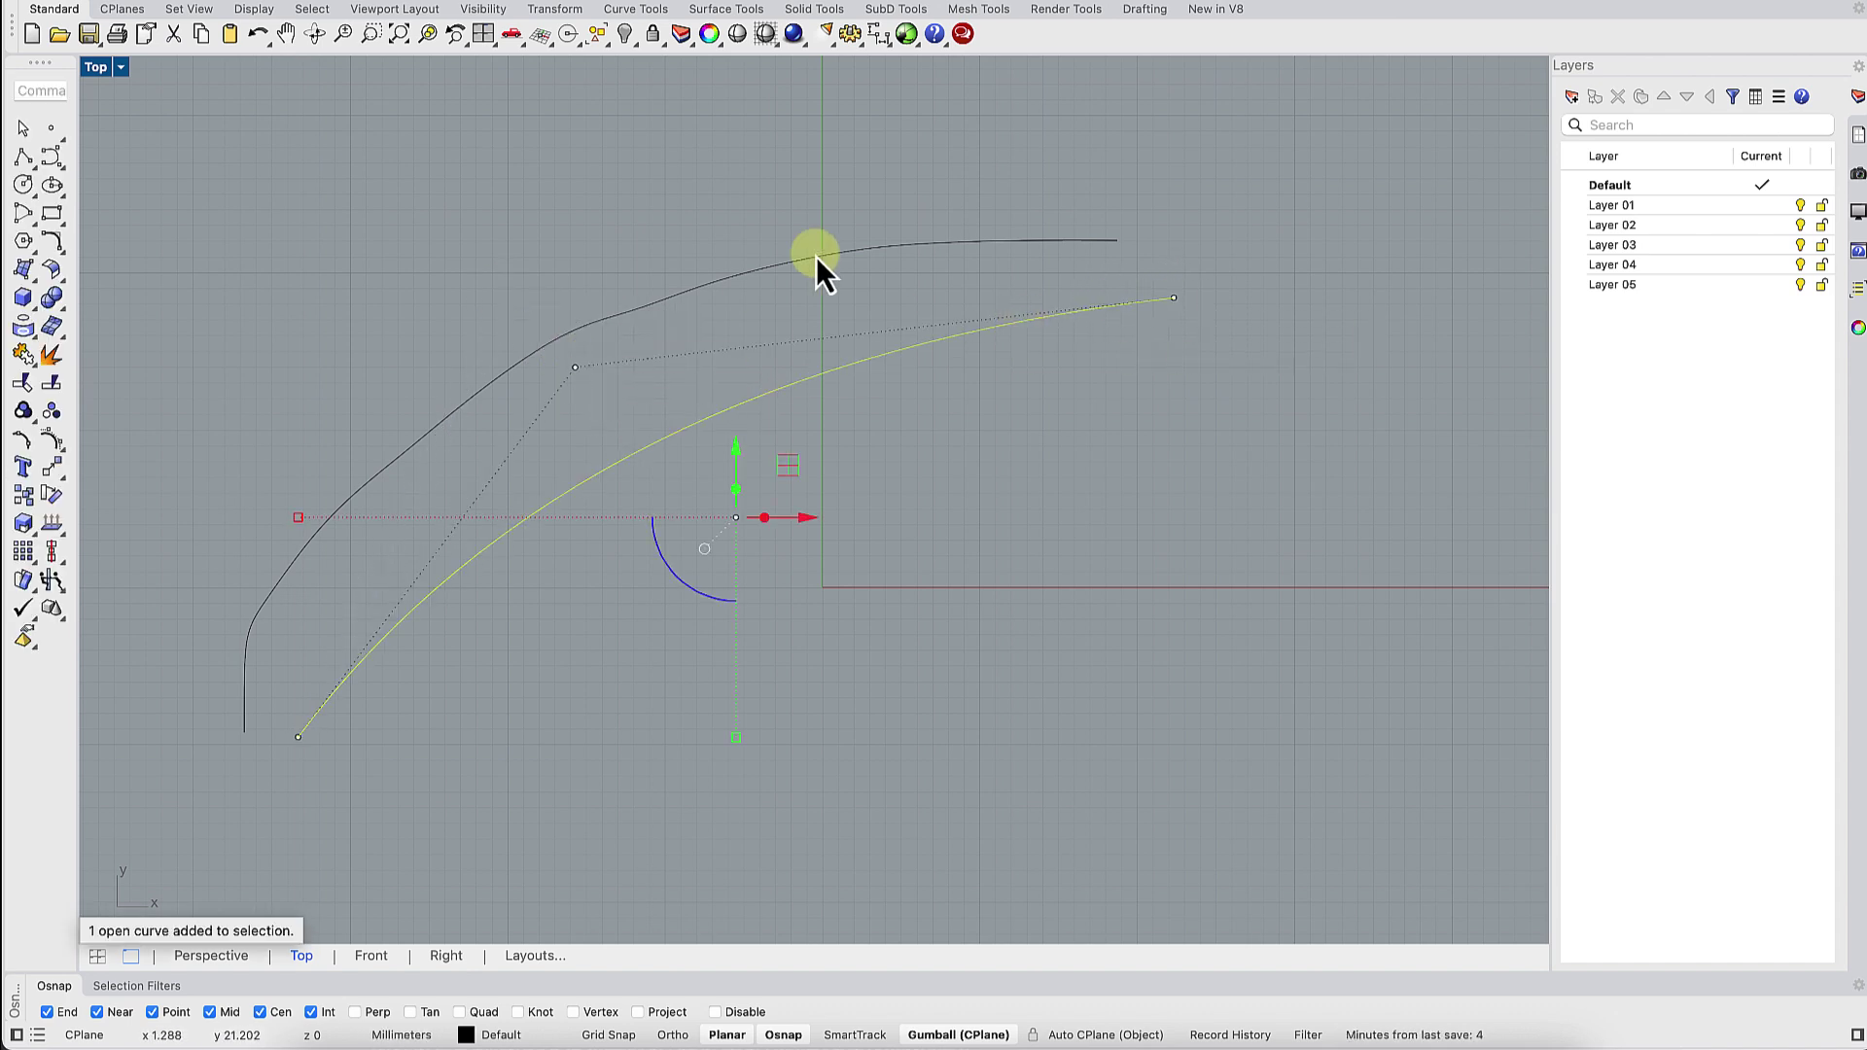
left_click(771, 265)
left_click(839, 374, "shift")
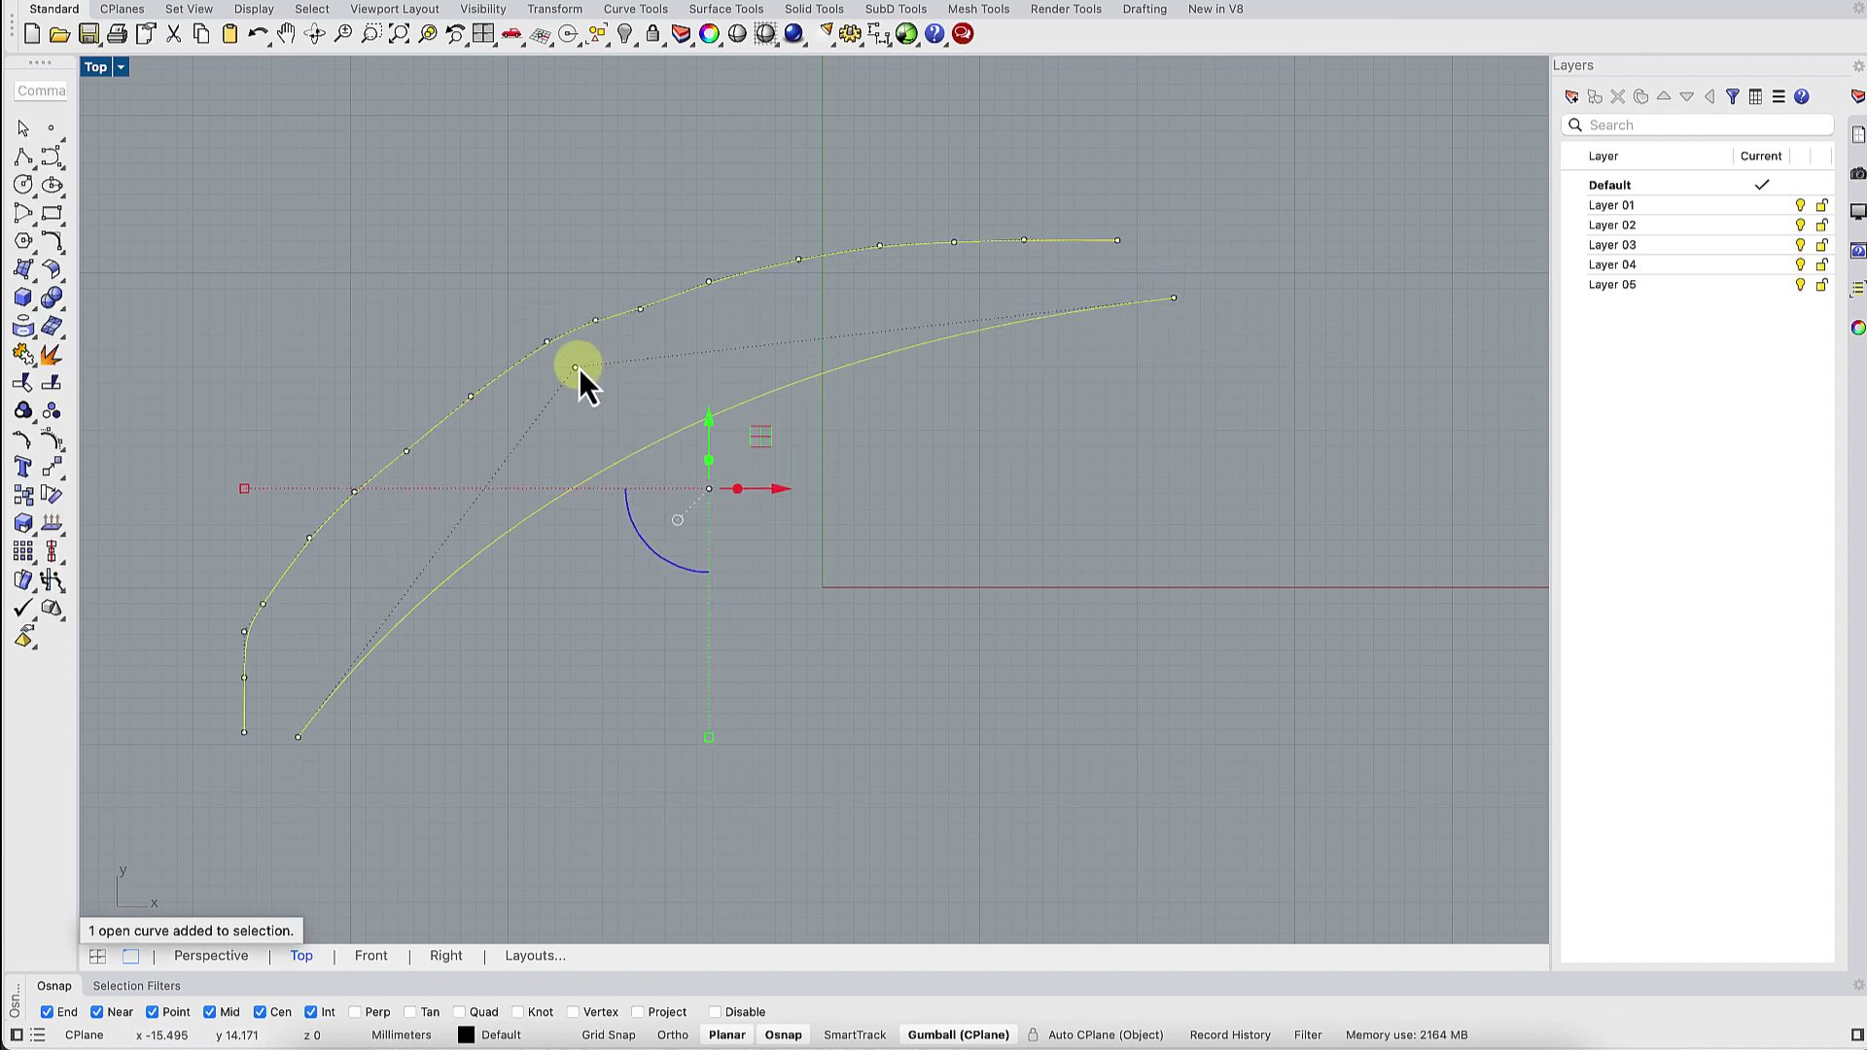
- Reshape the three-point curve by pulling its middle control point outward beyond the upper curve
left_click_drag(621, 324, 489, 149)
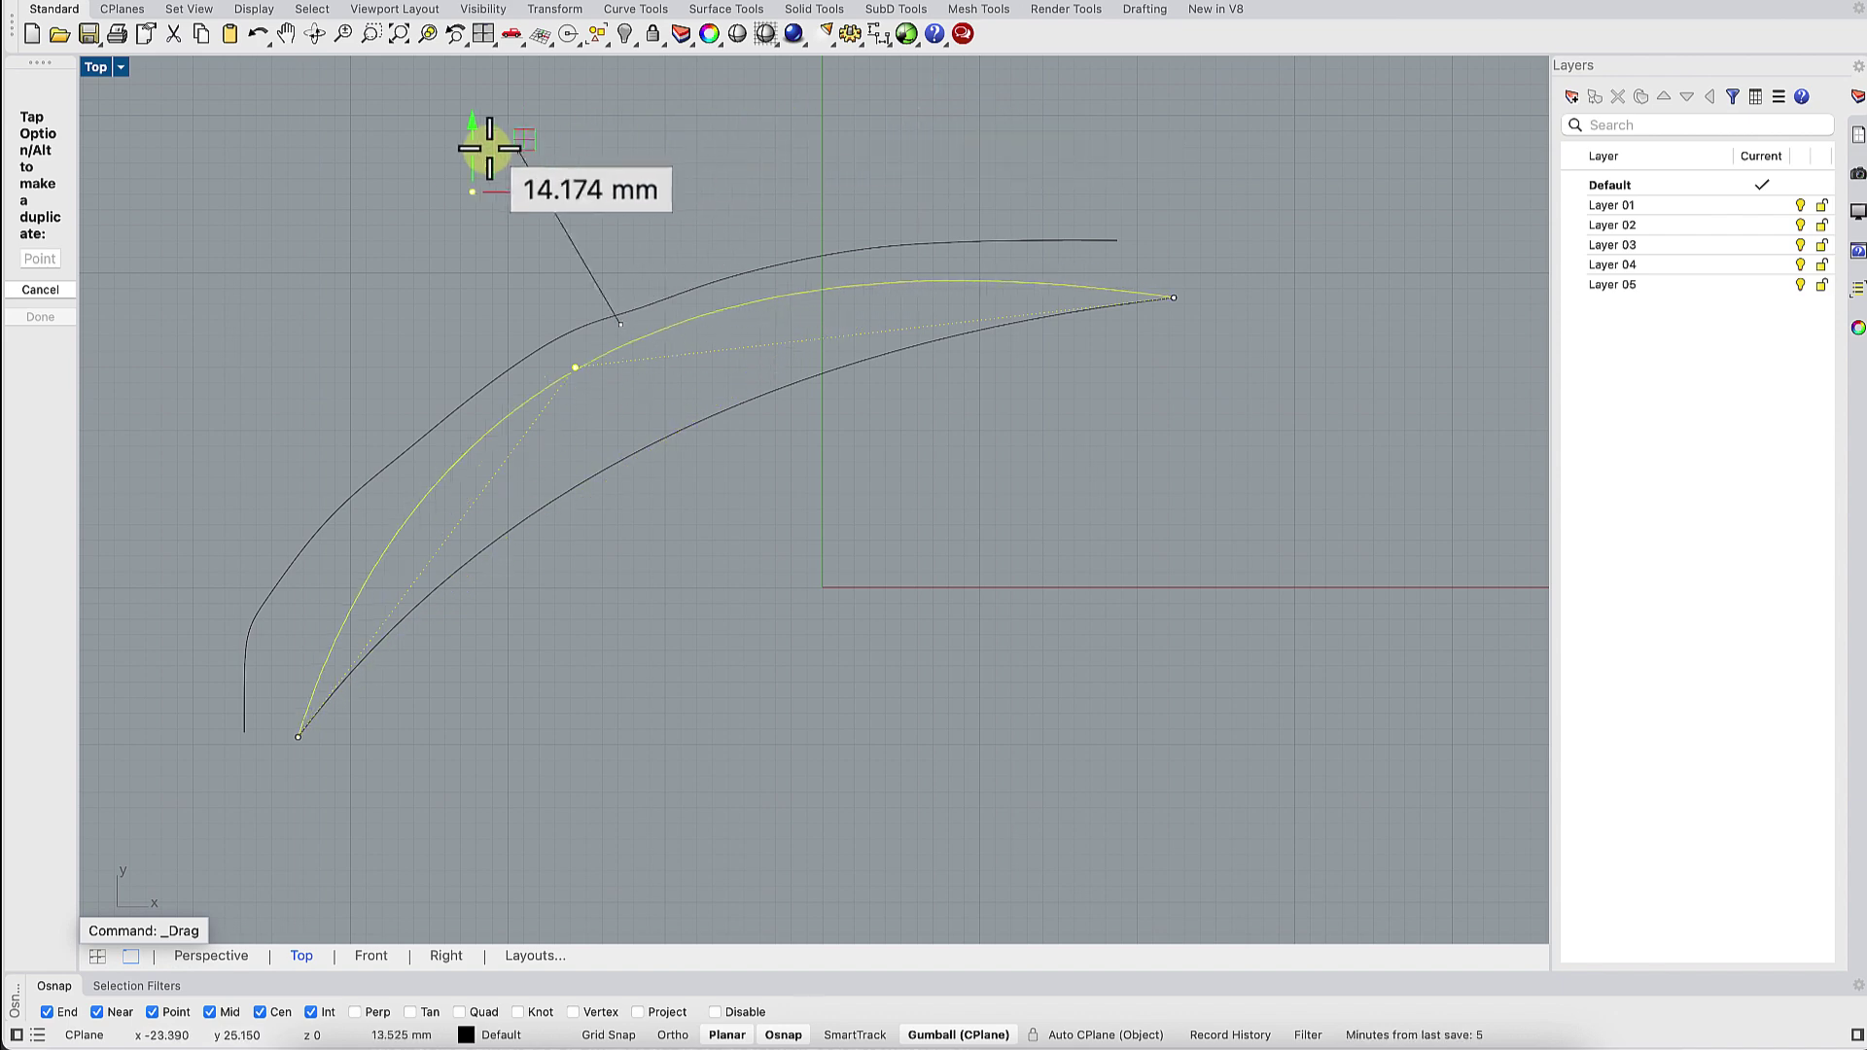
left_click_drag(571, 264, 330, 261)
left_click(527, 344)
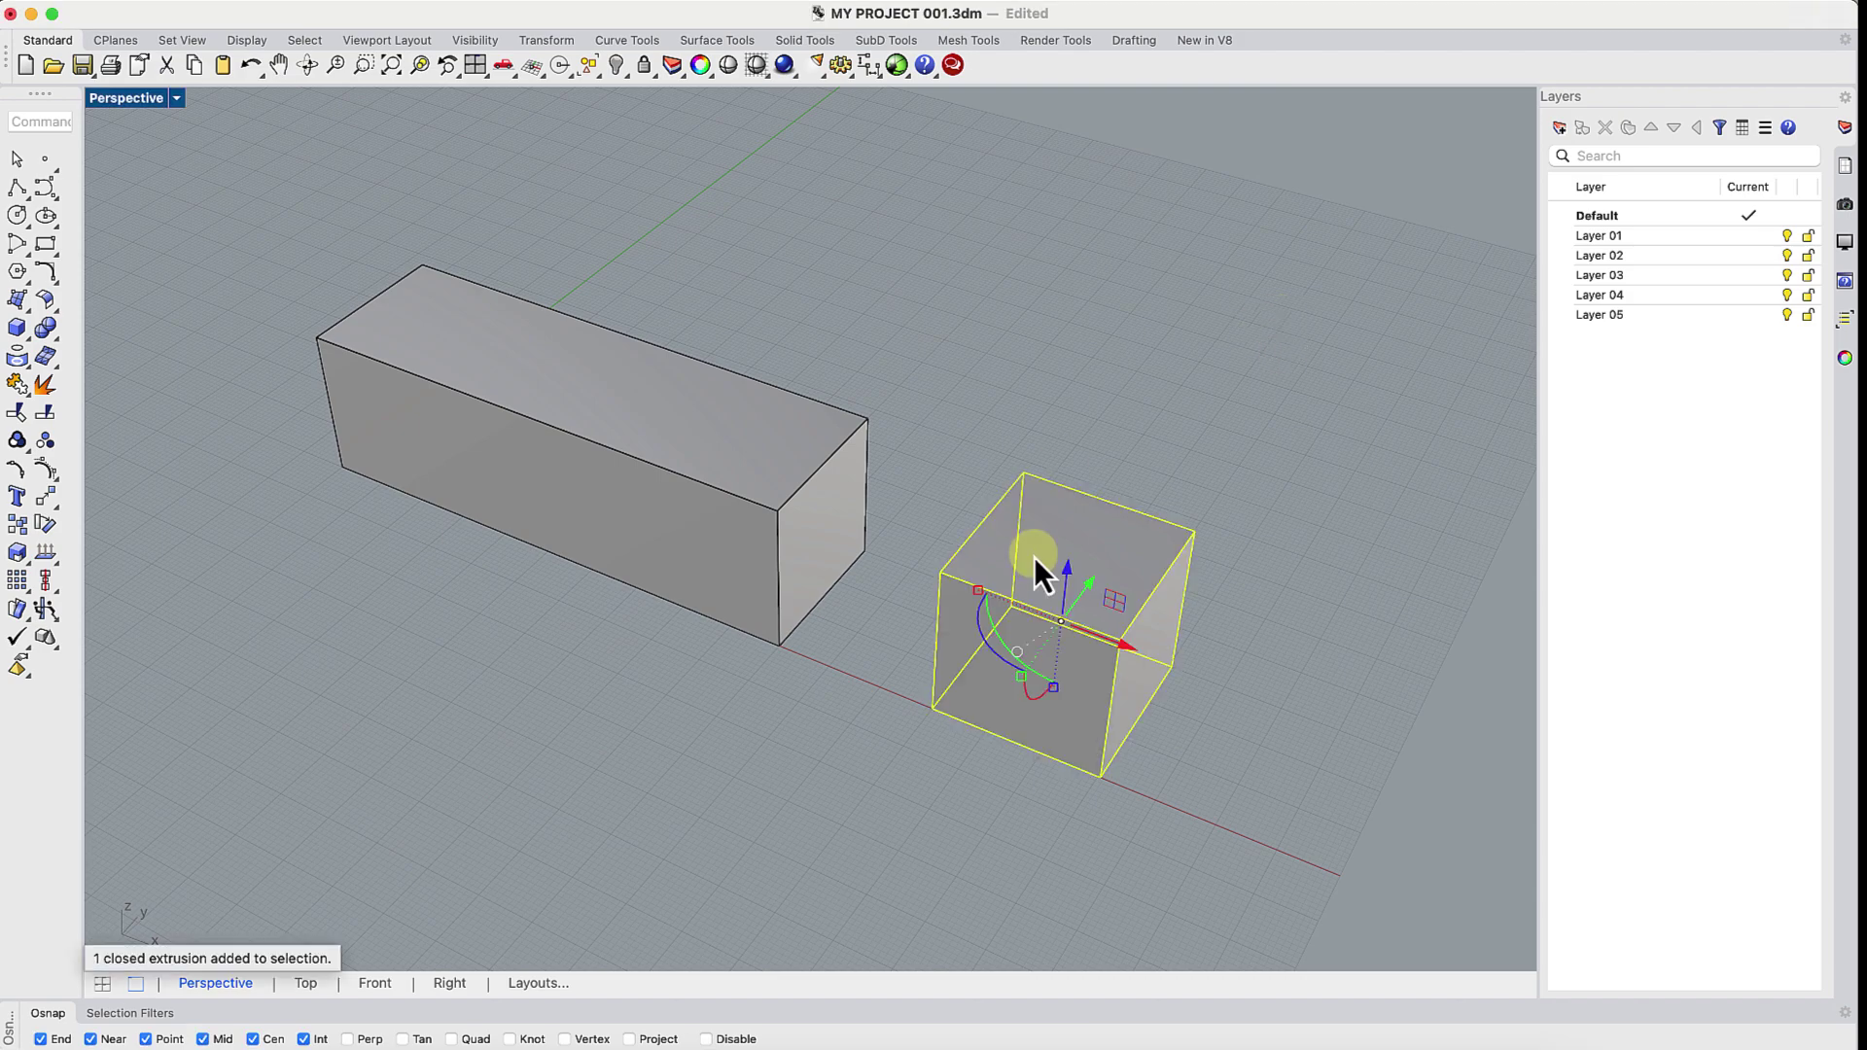
- Try stretching the small box by eye along X to meet the long box, inspect the joint, and undo the scale
left_click_drag(977, 591, 824, 533)
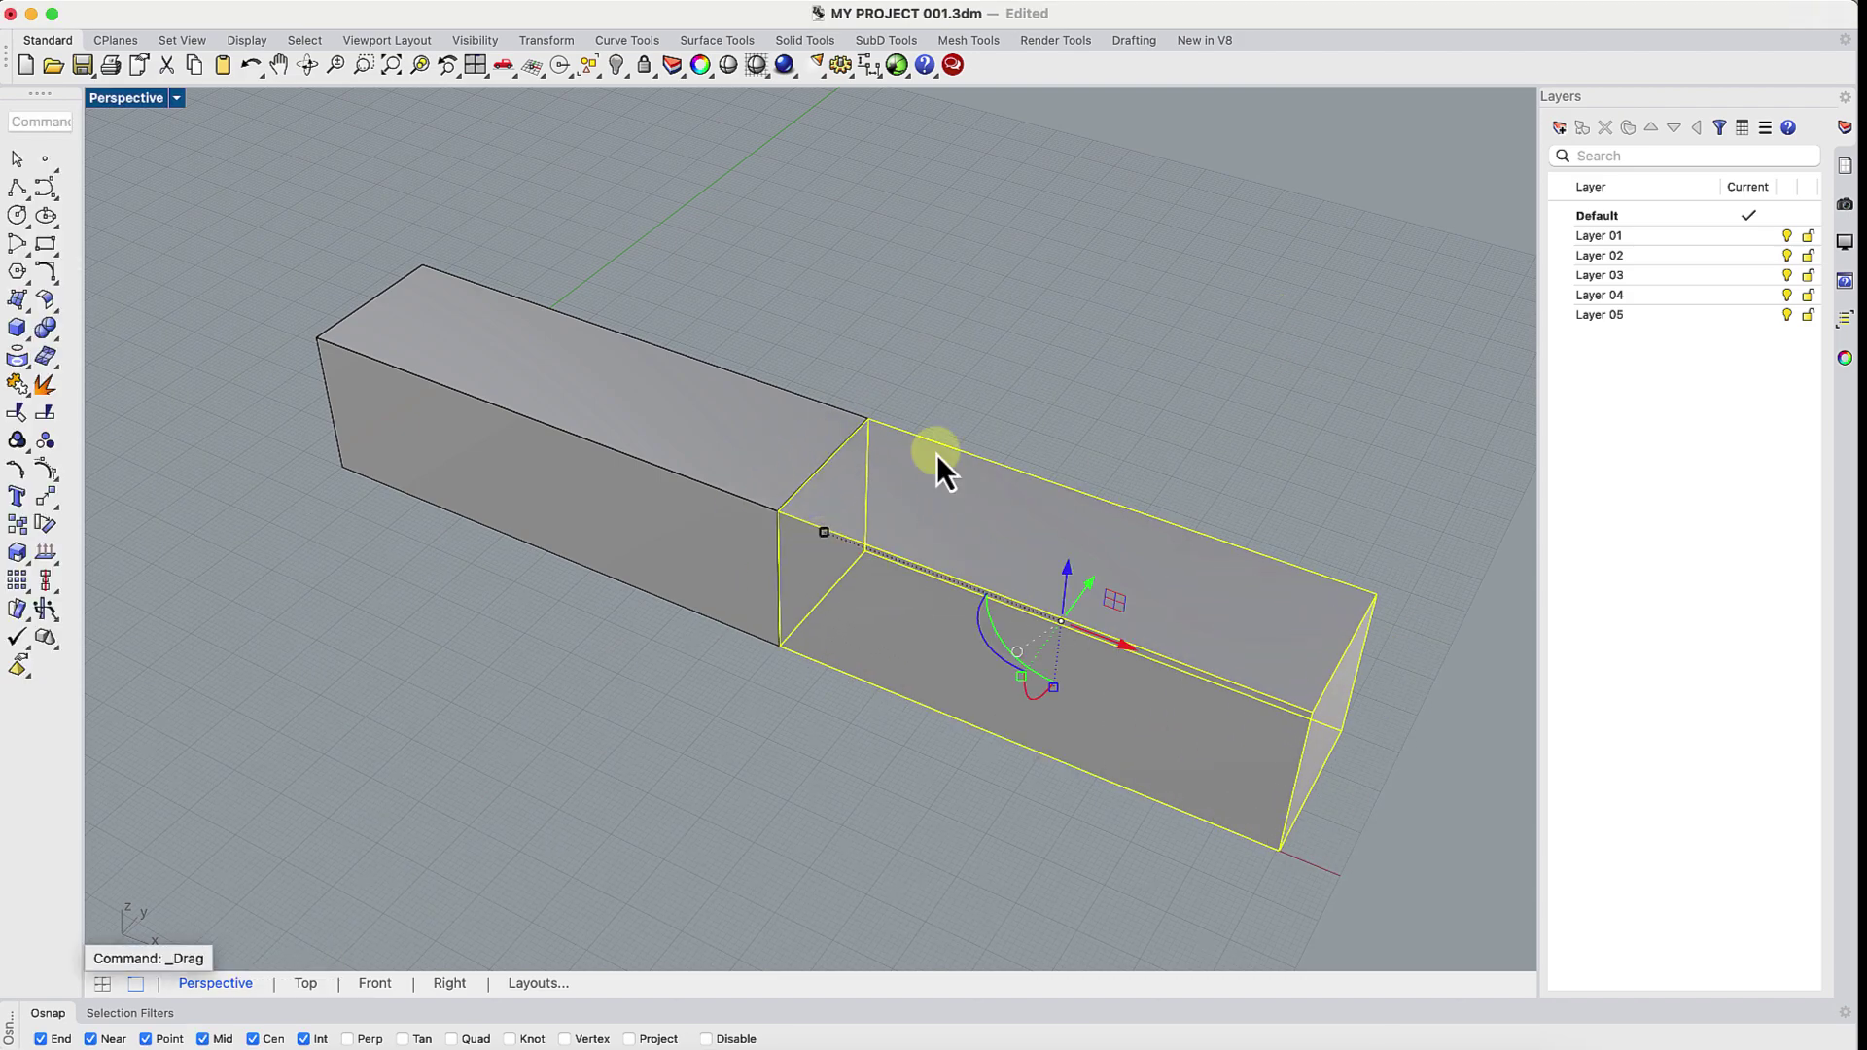
scroll(772, 481, "up", 5)
scroll(772, 480, "down", 6)
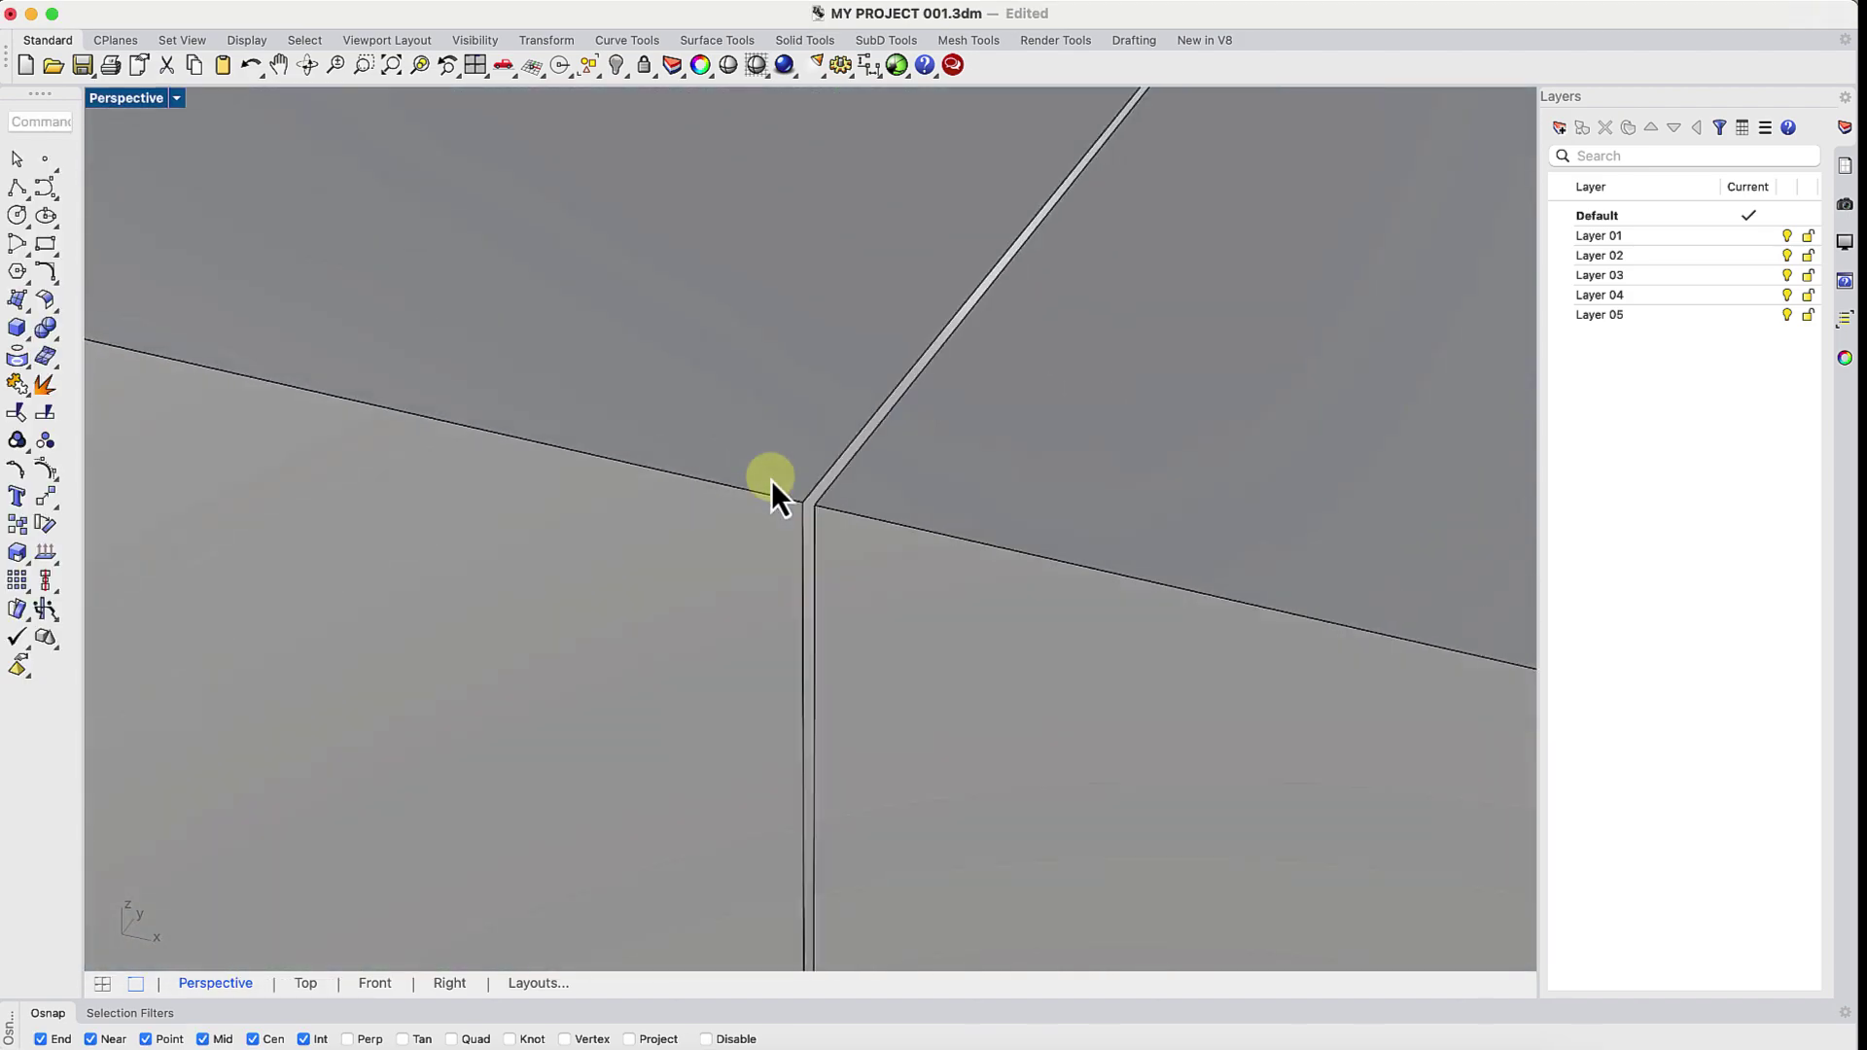
key("super+z")
scroll(976, 495, "up", 2)
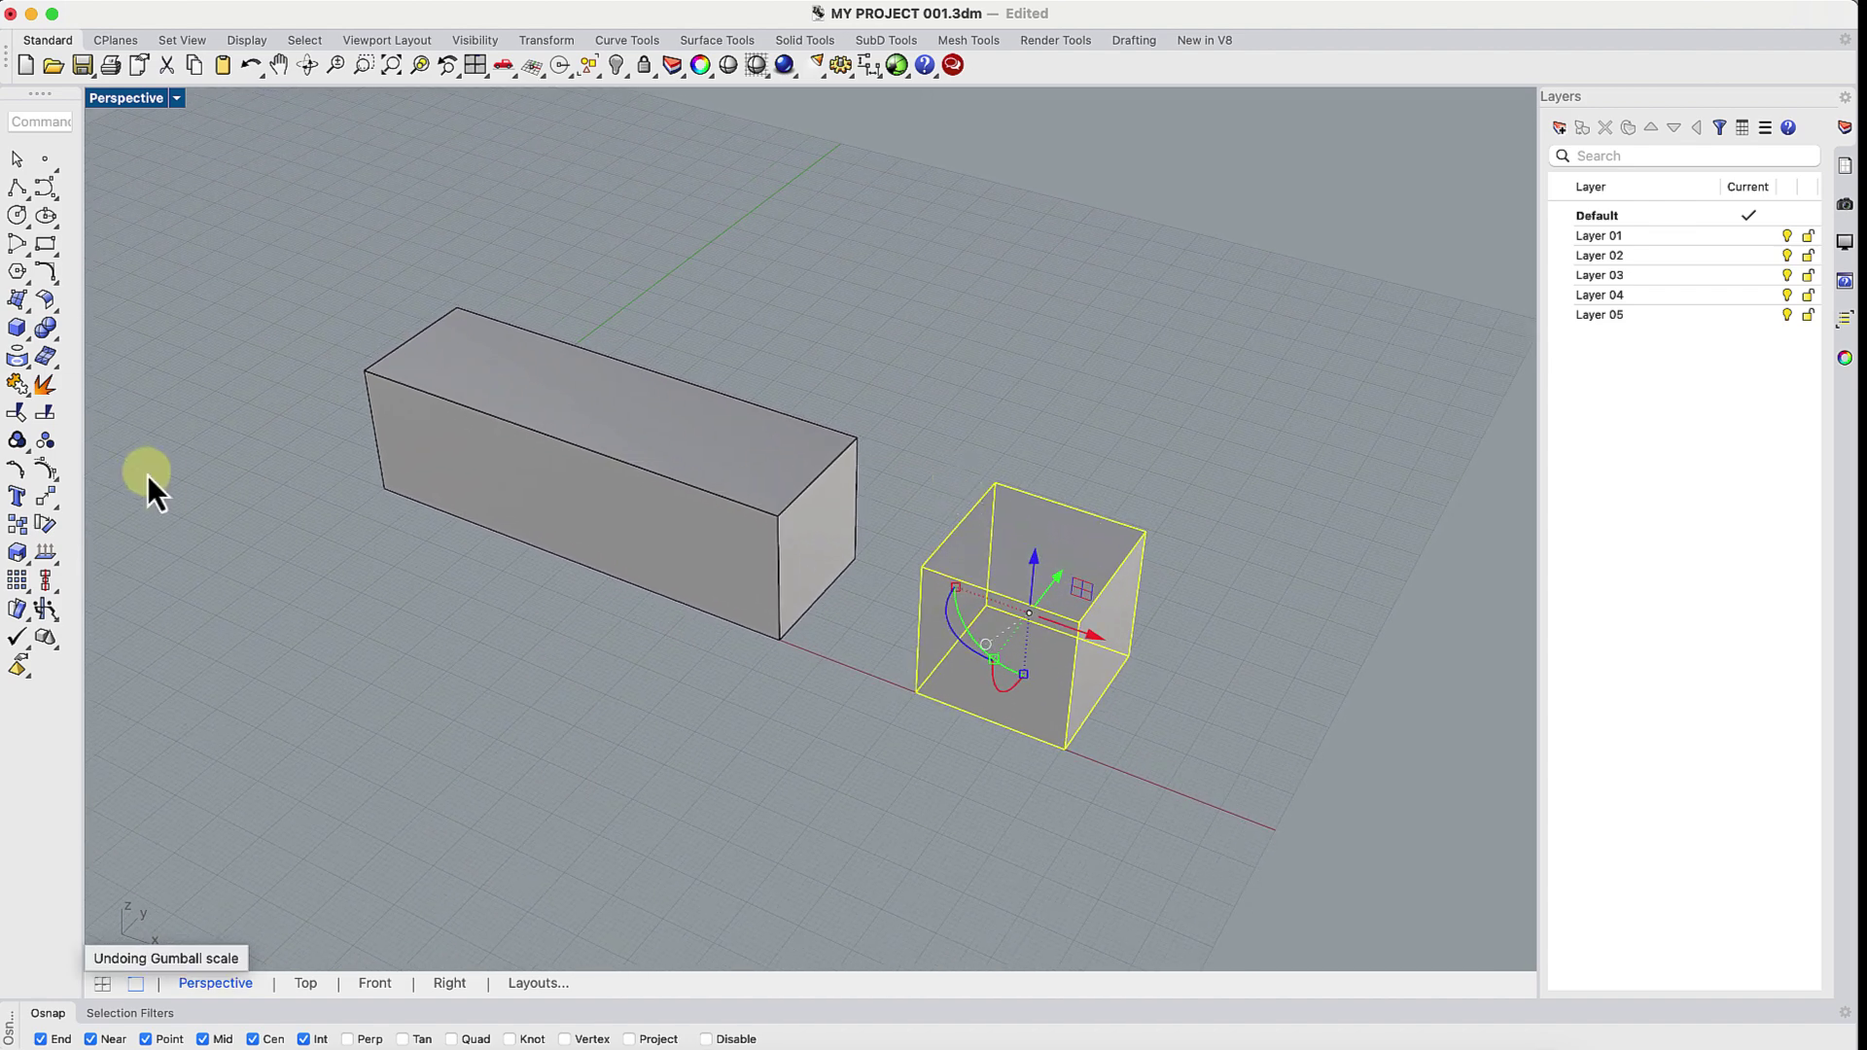
- Try Scale1D on the small box, snapping from its far top corner to the long box's nearest corner, and undo it
left_click(30, 564)
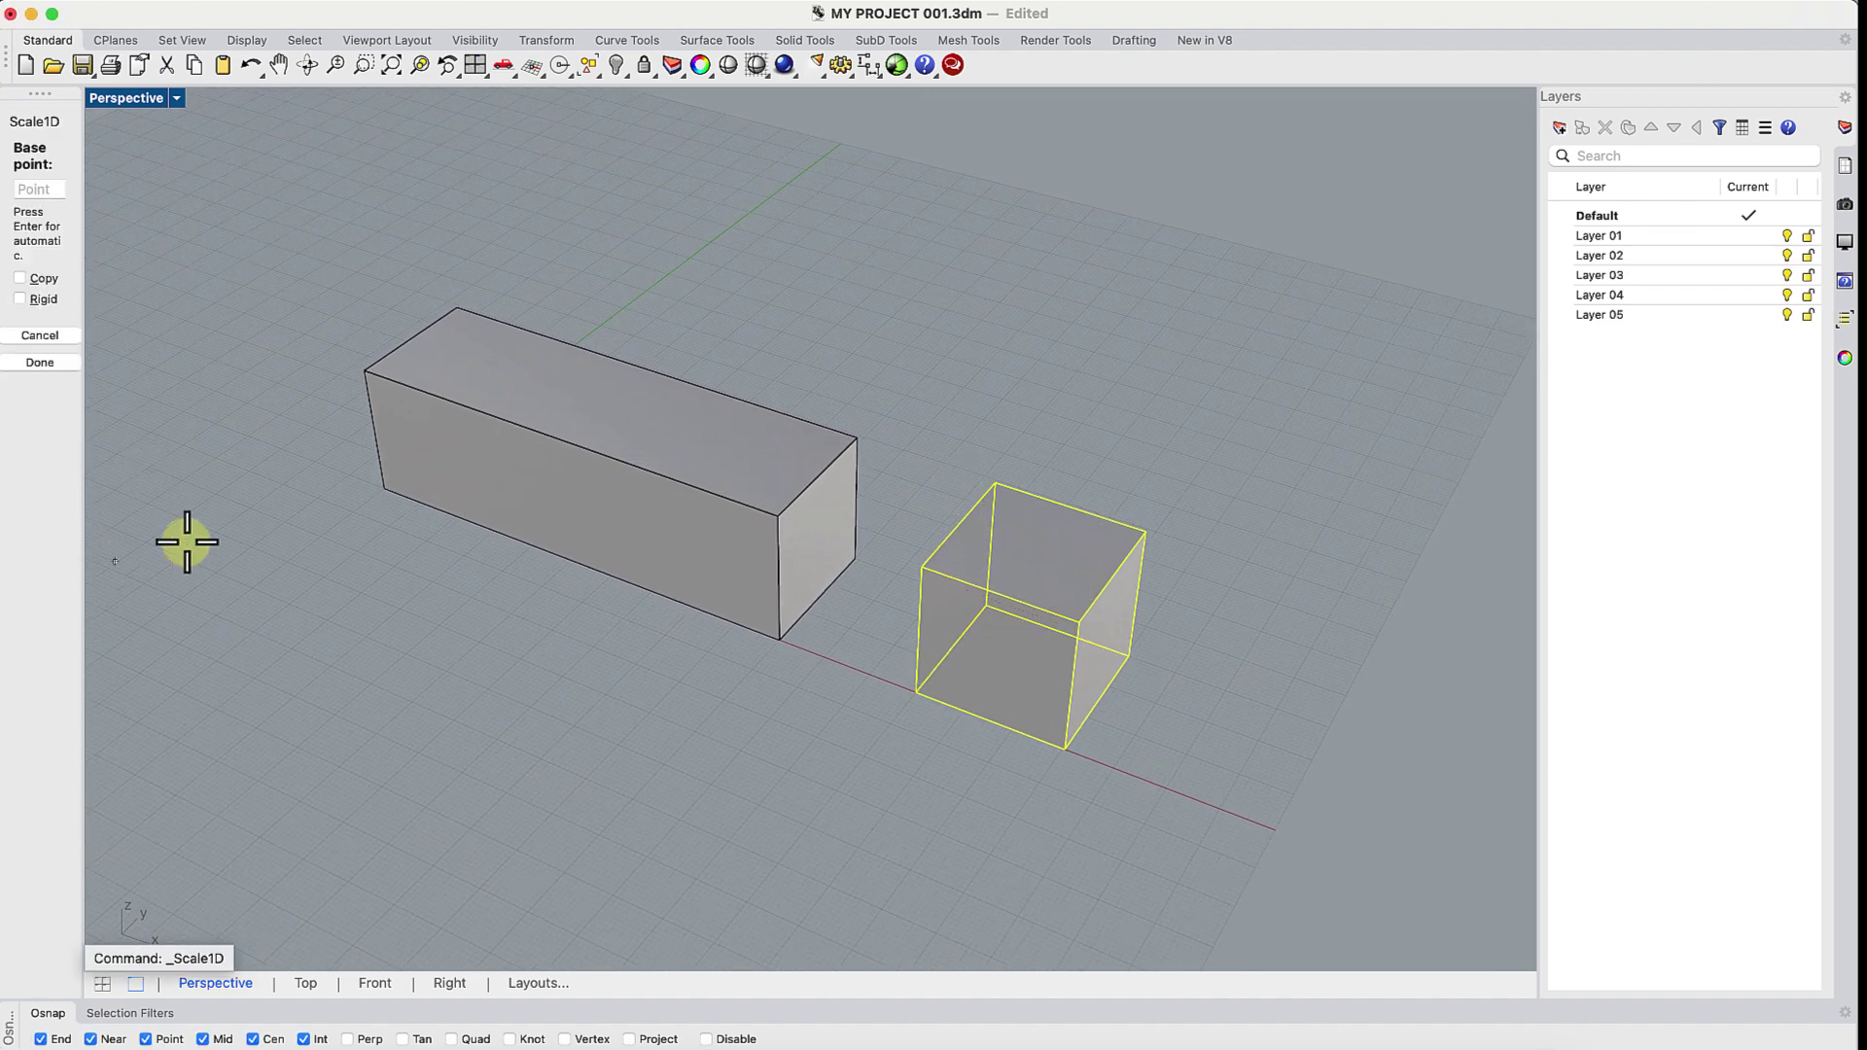
left_click(1080, 620)
left_click(920, 562)
left_click(779, 516)
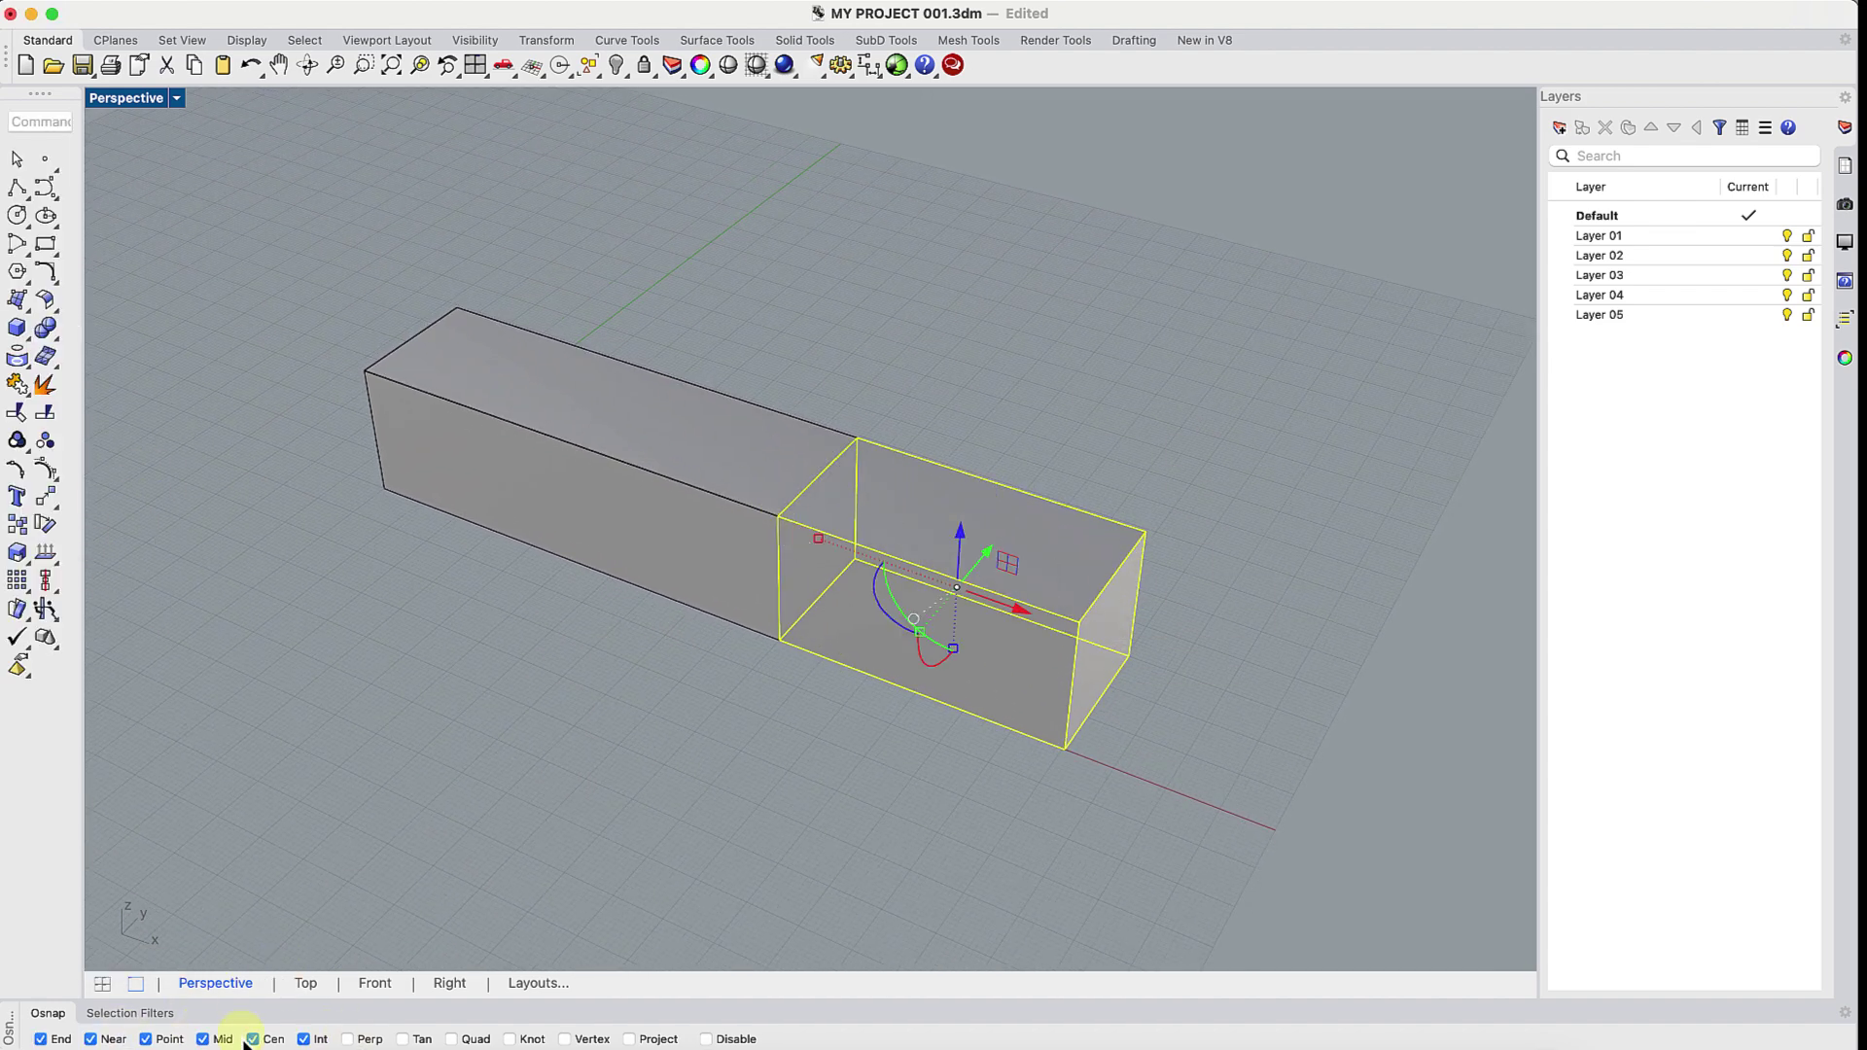
key("super+z")
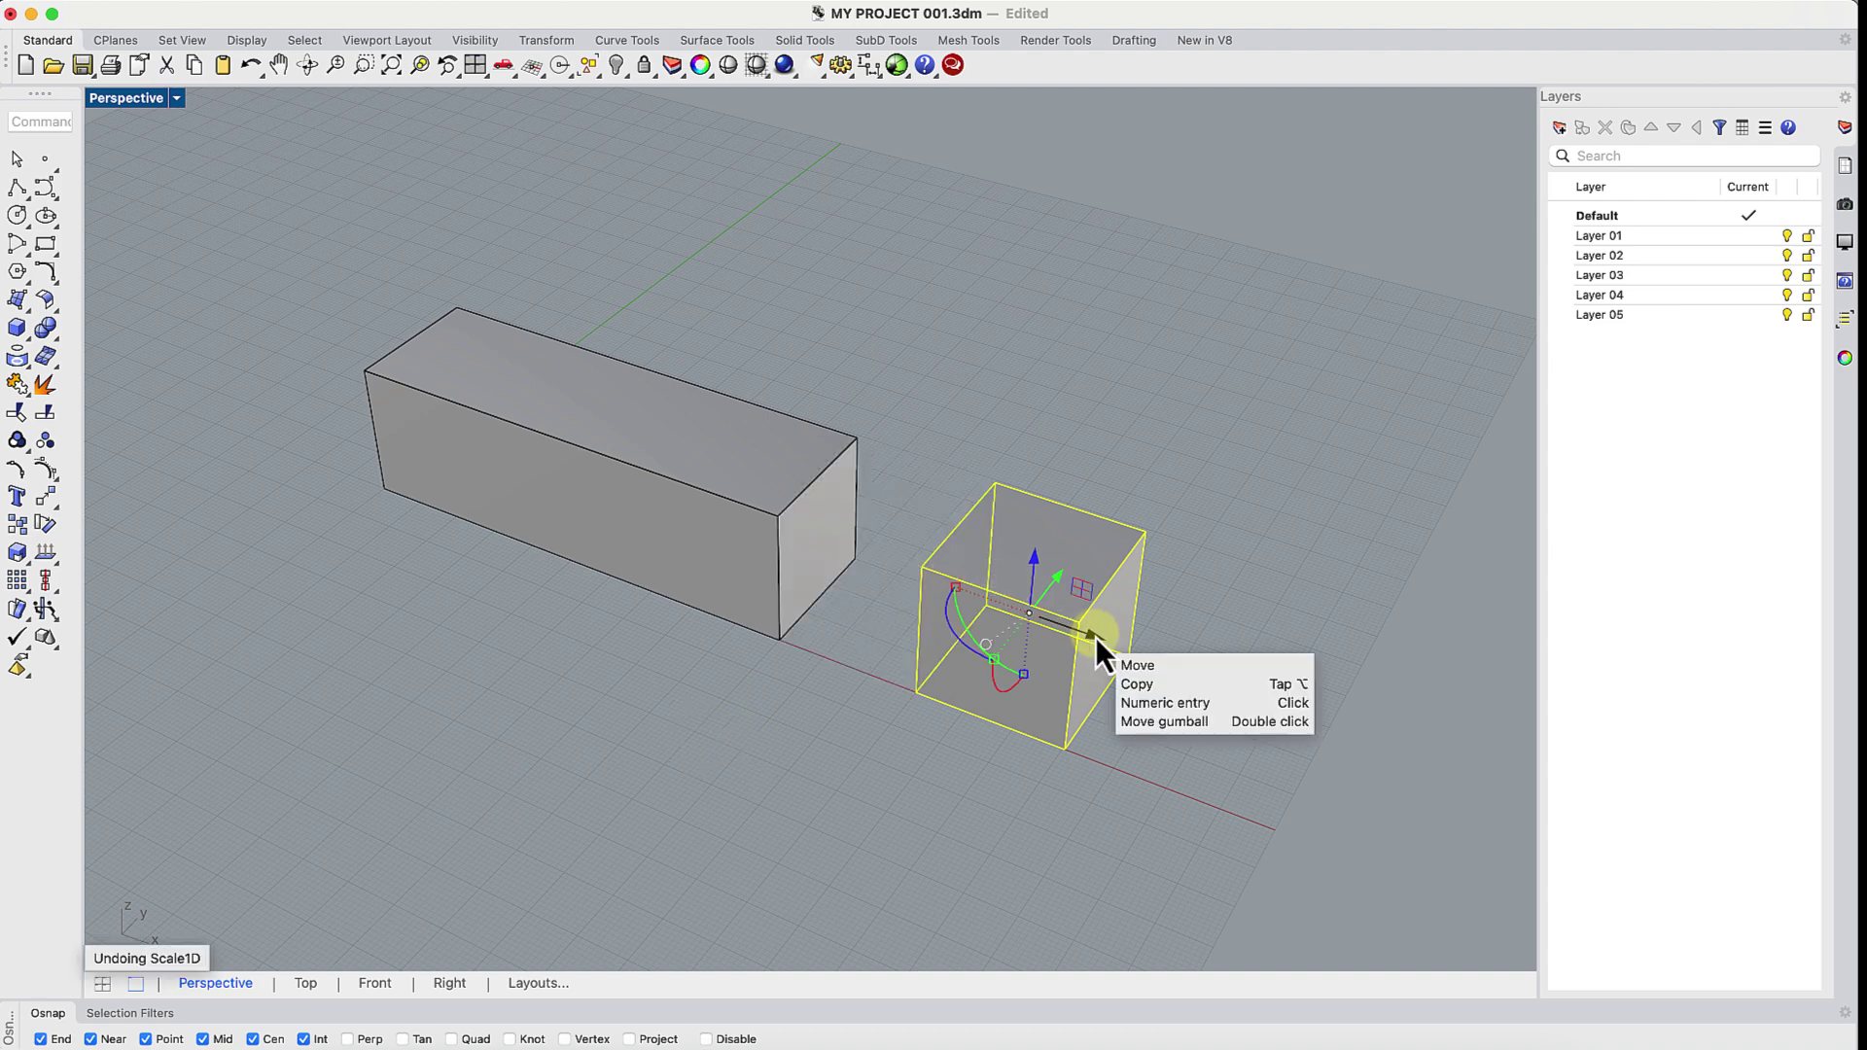
- Move the small box by -10 mm along X so it sits against the long box, and deselect it
left_click(1096, 638)
type("-10")
key("Return")
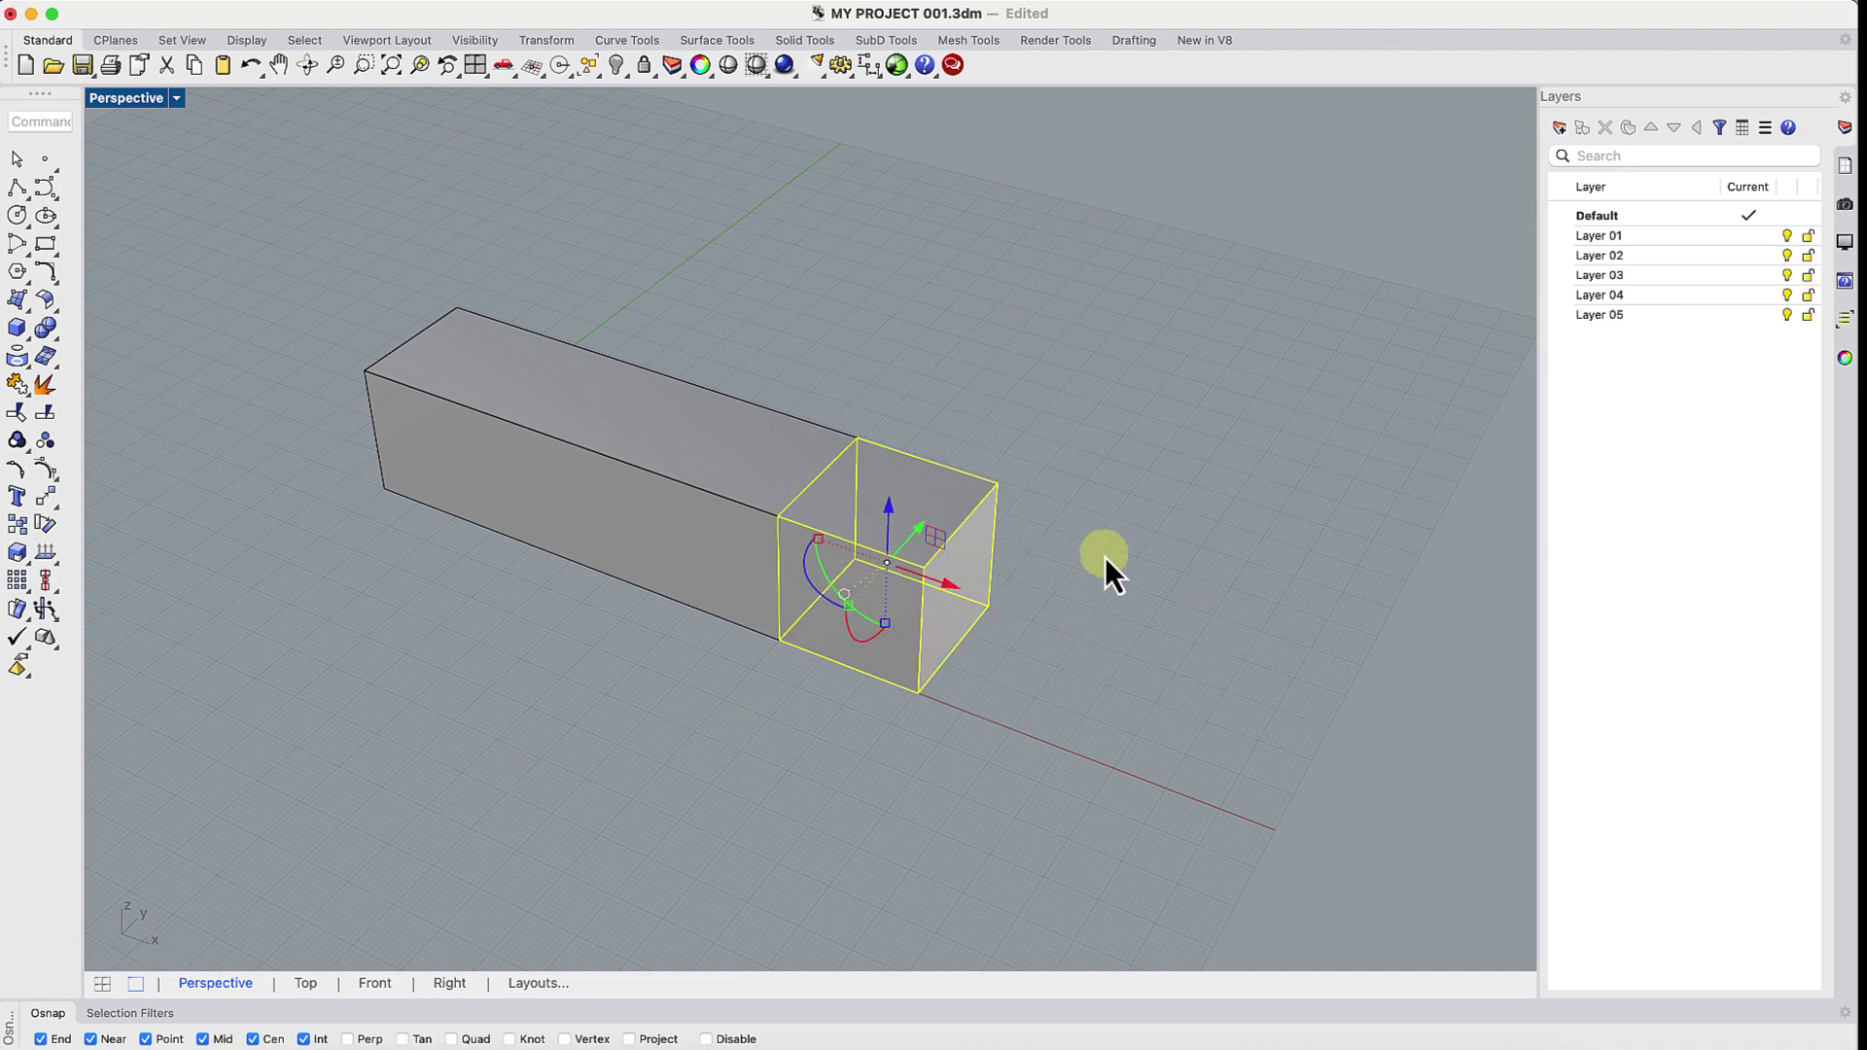
left_click(1105, 556)
scroll(422, 341, "up", 4)
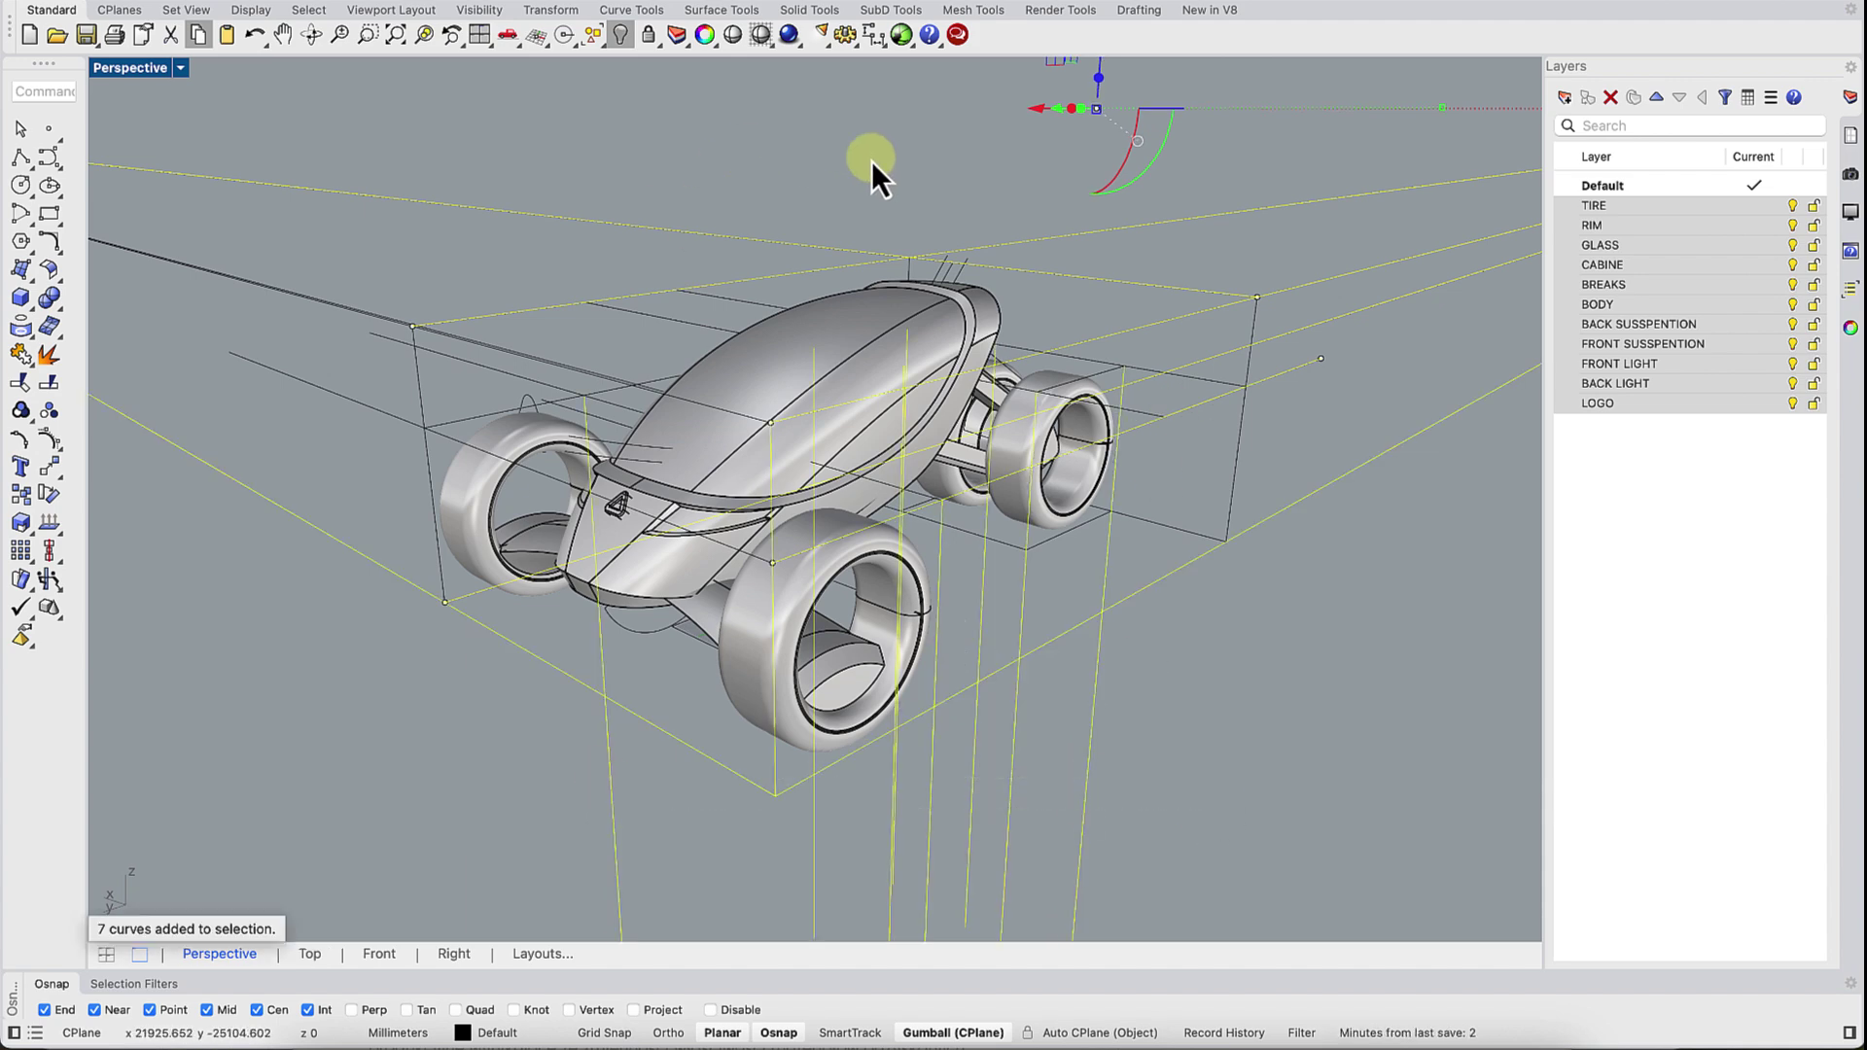
- Try deleting the selected construction curves around the car, and undo the deletion
key("Delete")
left_click_drag(383, 327, 336, 376)
key("super+z")
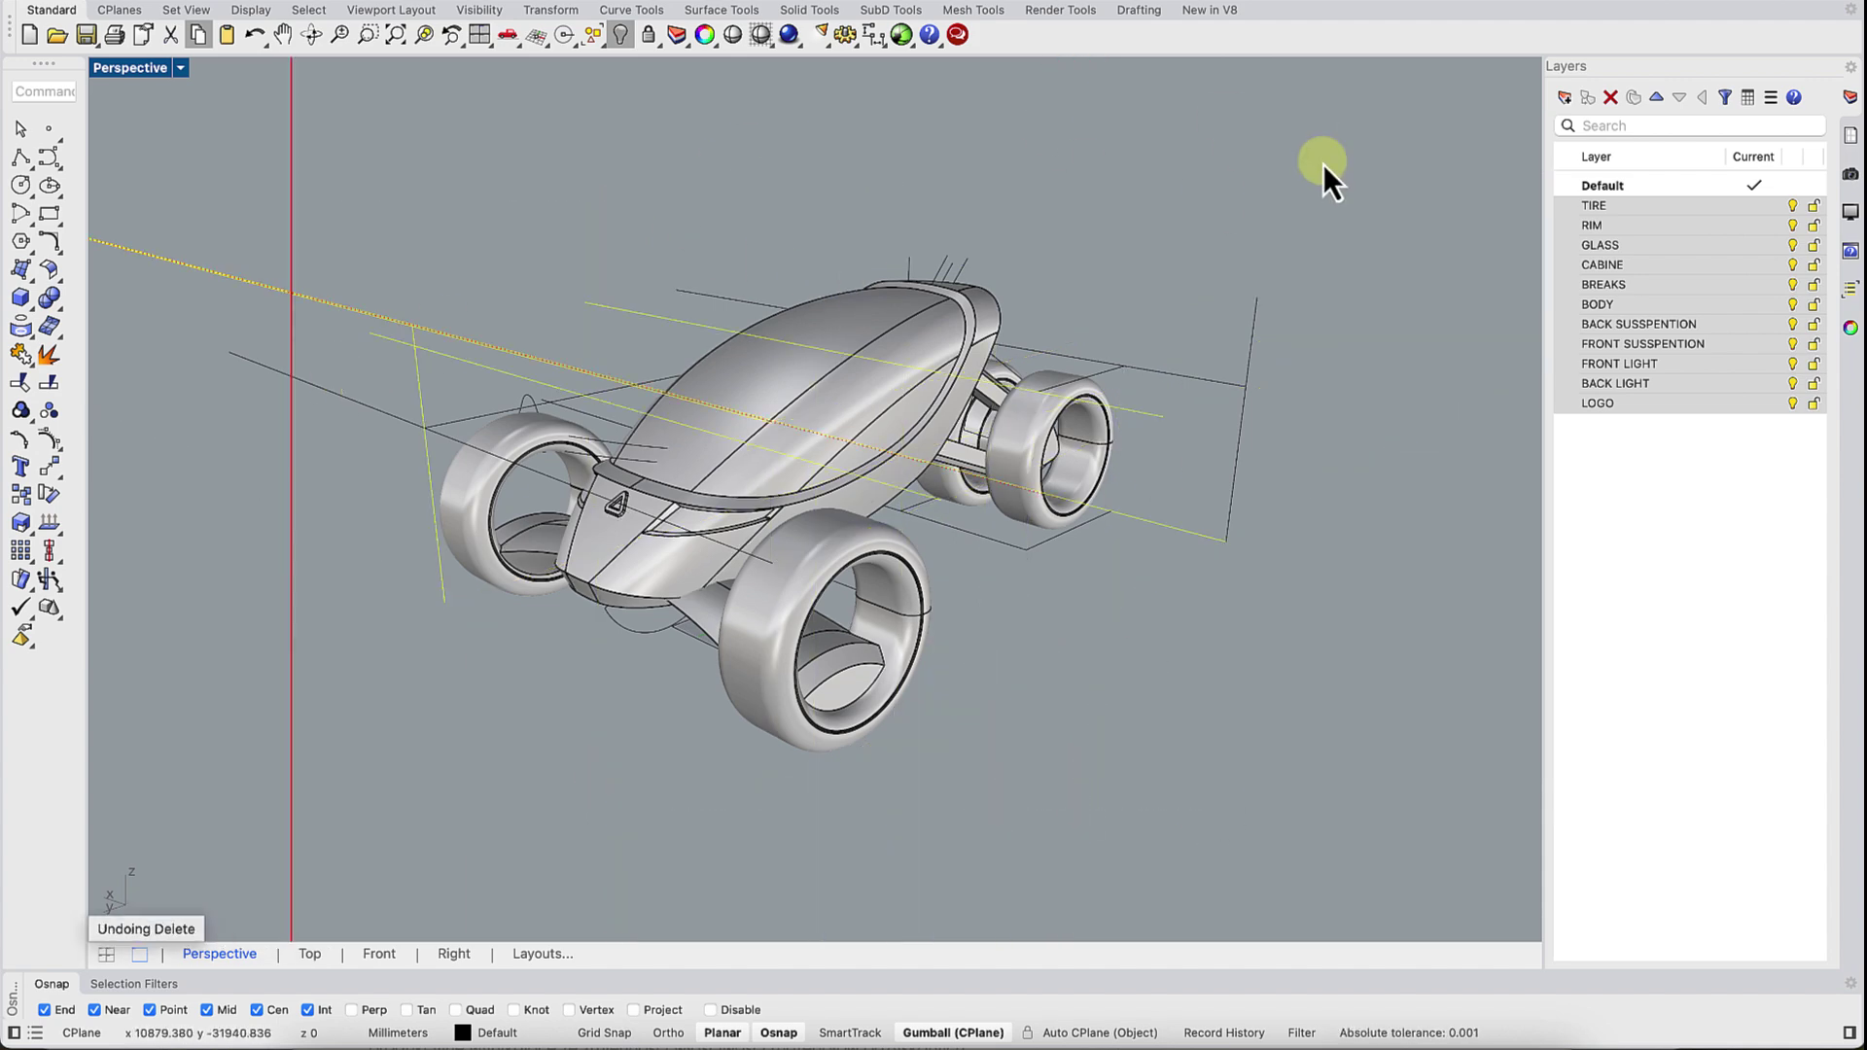
- Turn off the layers TIRE through LOGO and select all the remaining curves
left_click(1792, 208)
left_click(1285, 189)
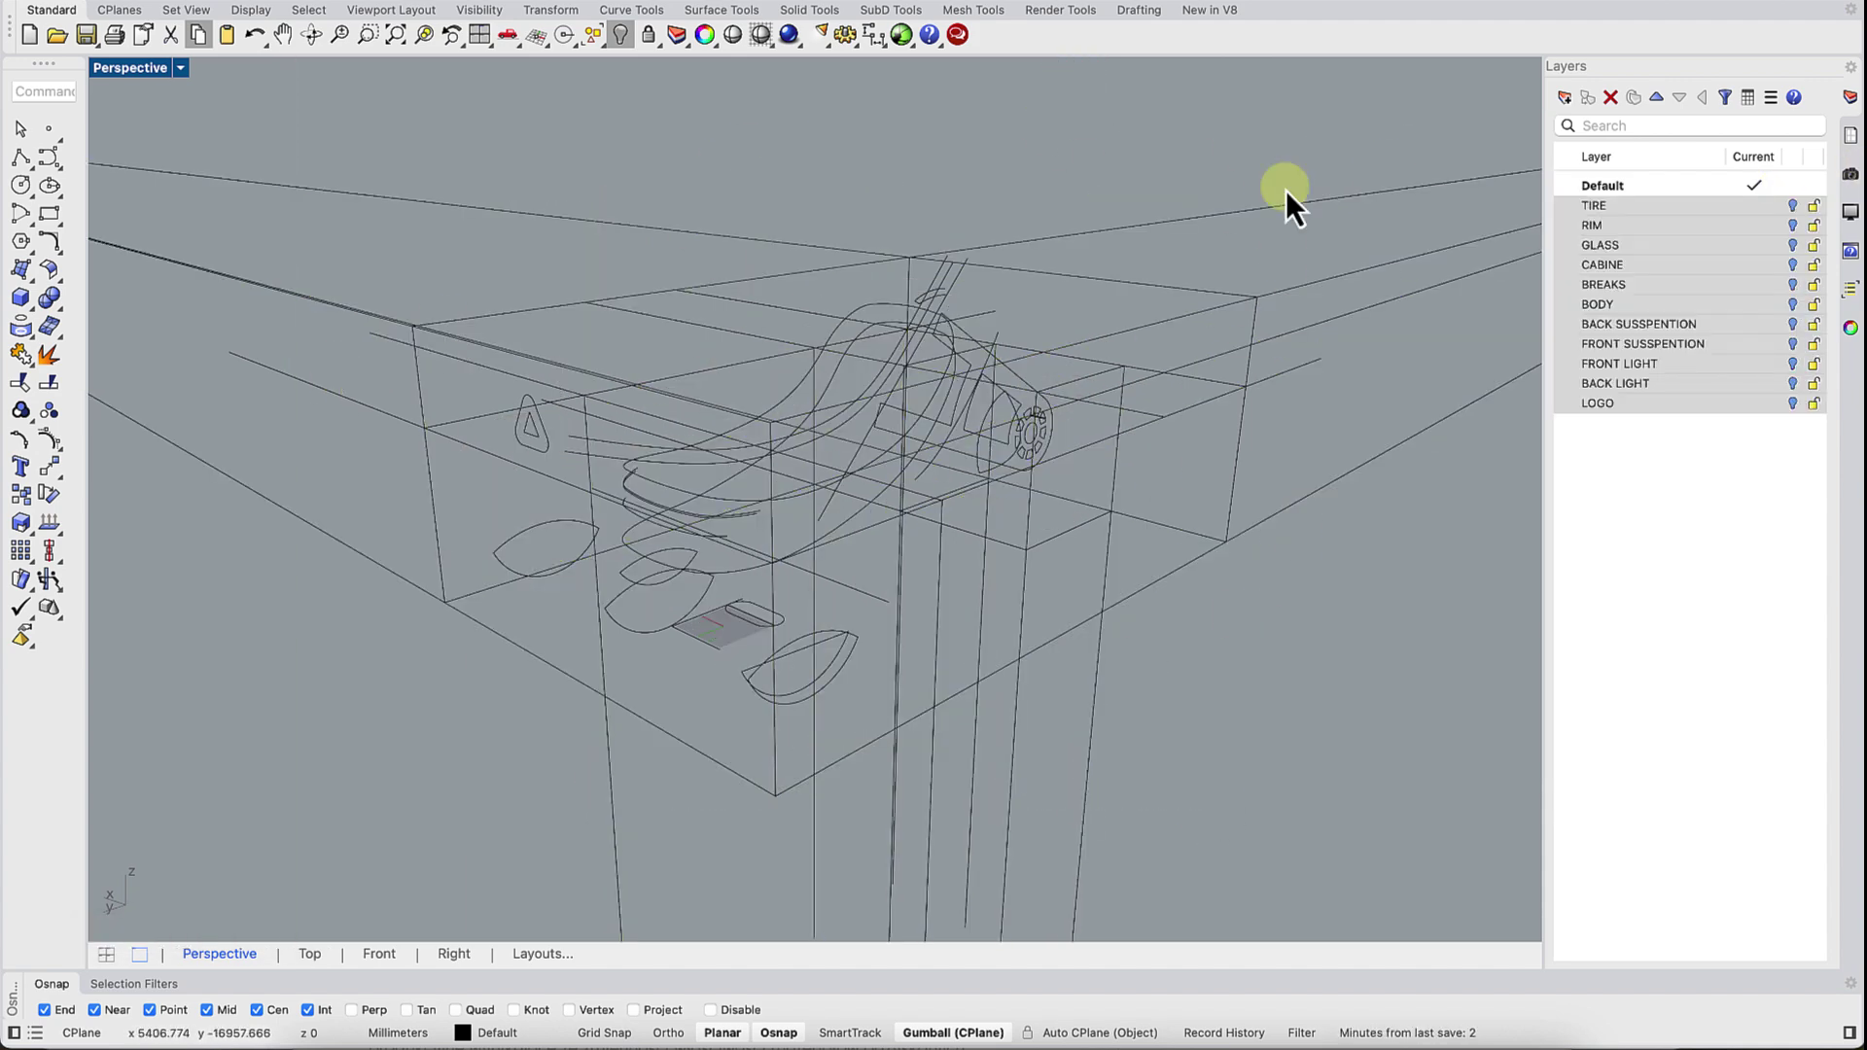
left_click(603, 43)
left_click(592, 188)
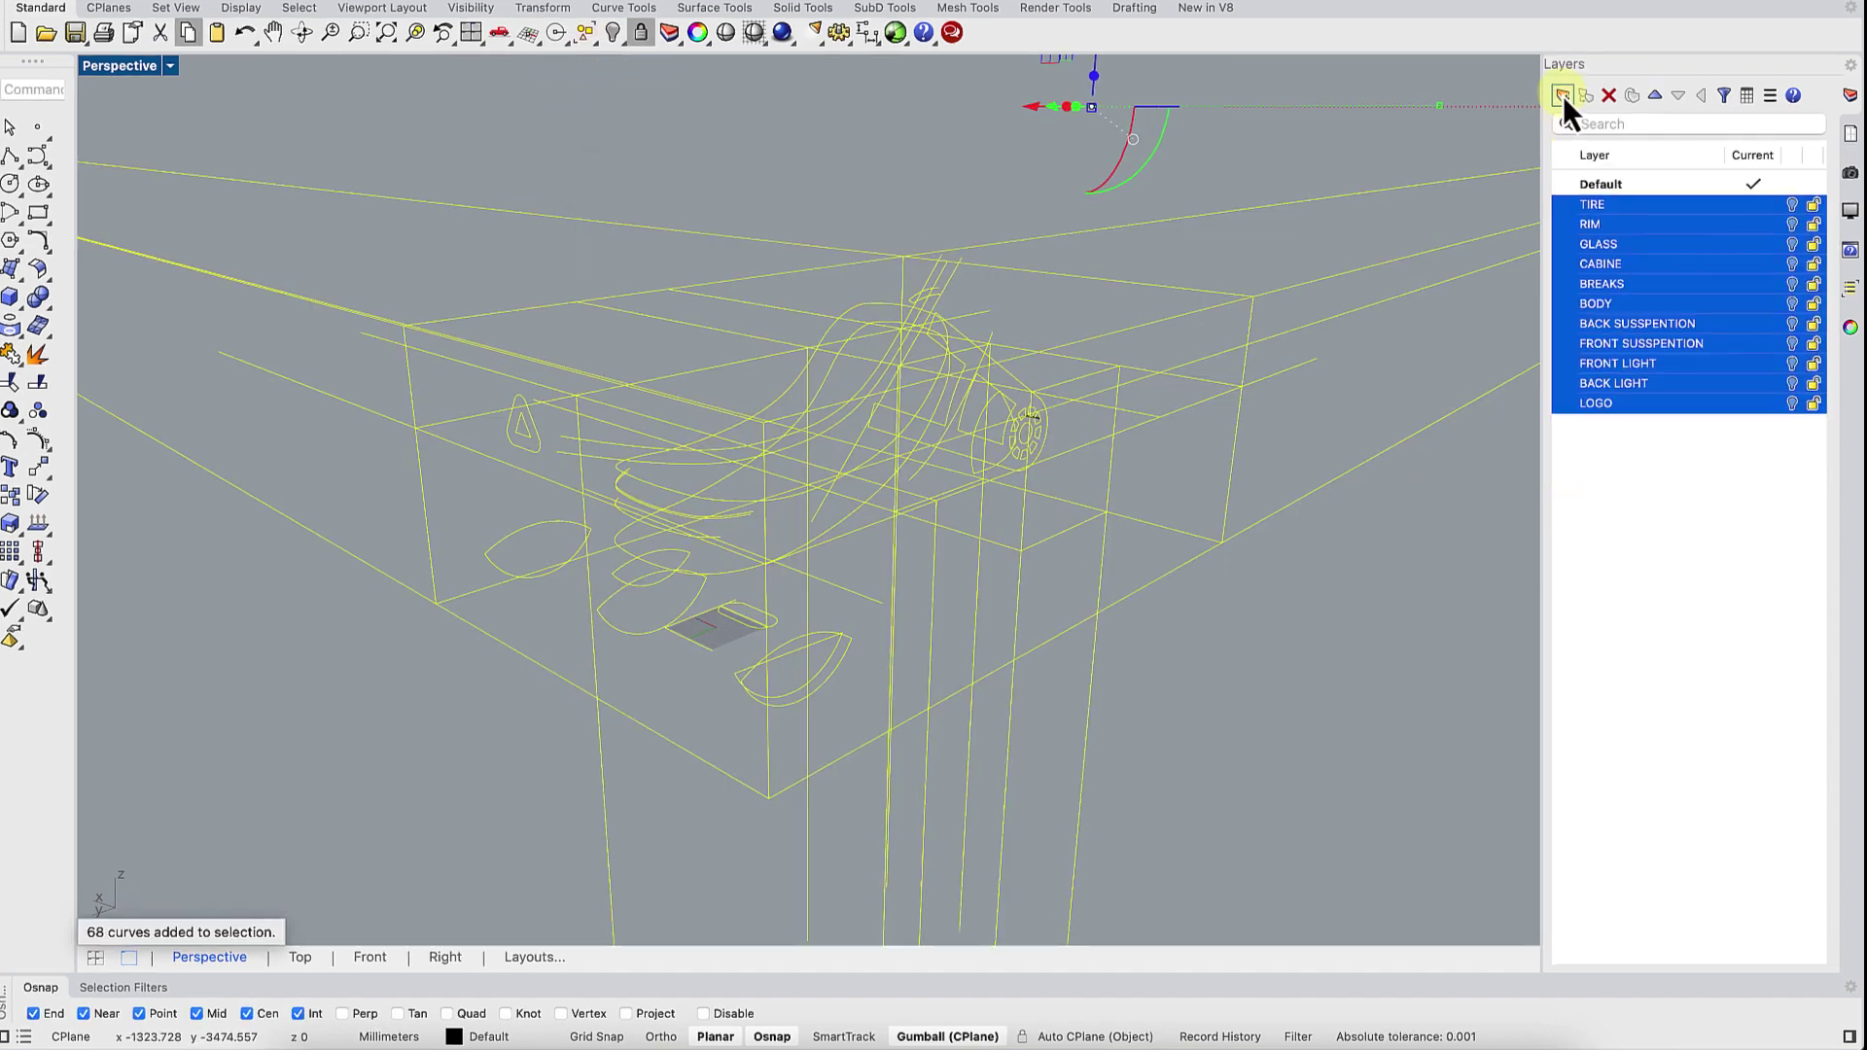
- Create a layer named CURVES and move the selected curves onto it
left_click(1562, 95)
type("CURVES")
key("Return")
right_click(1694, 425)
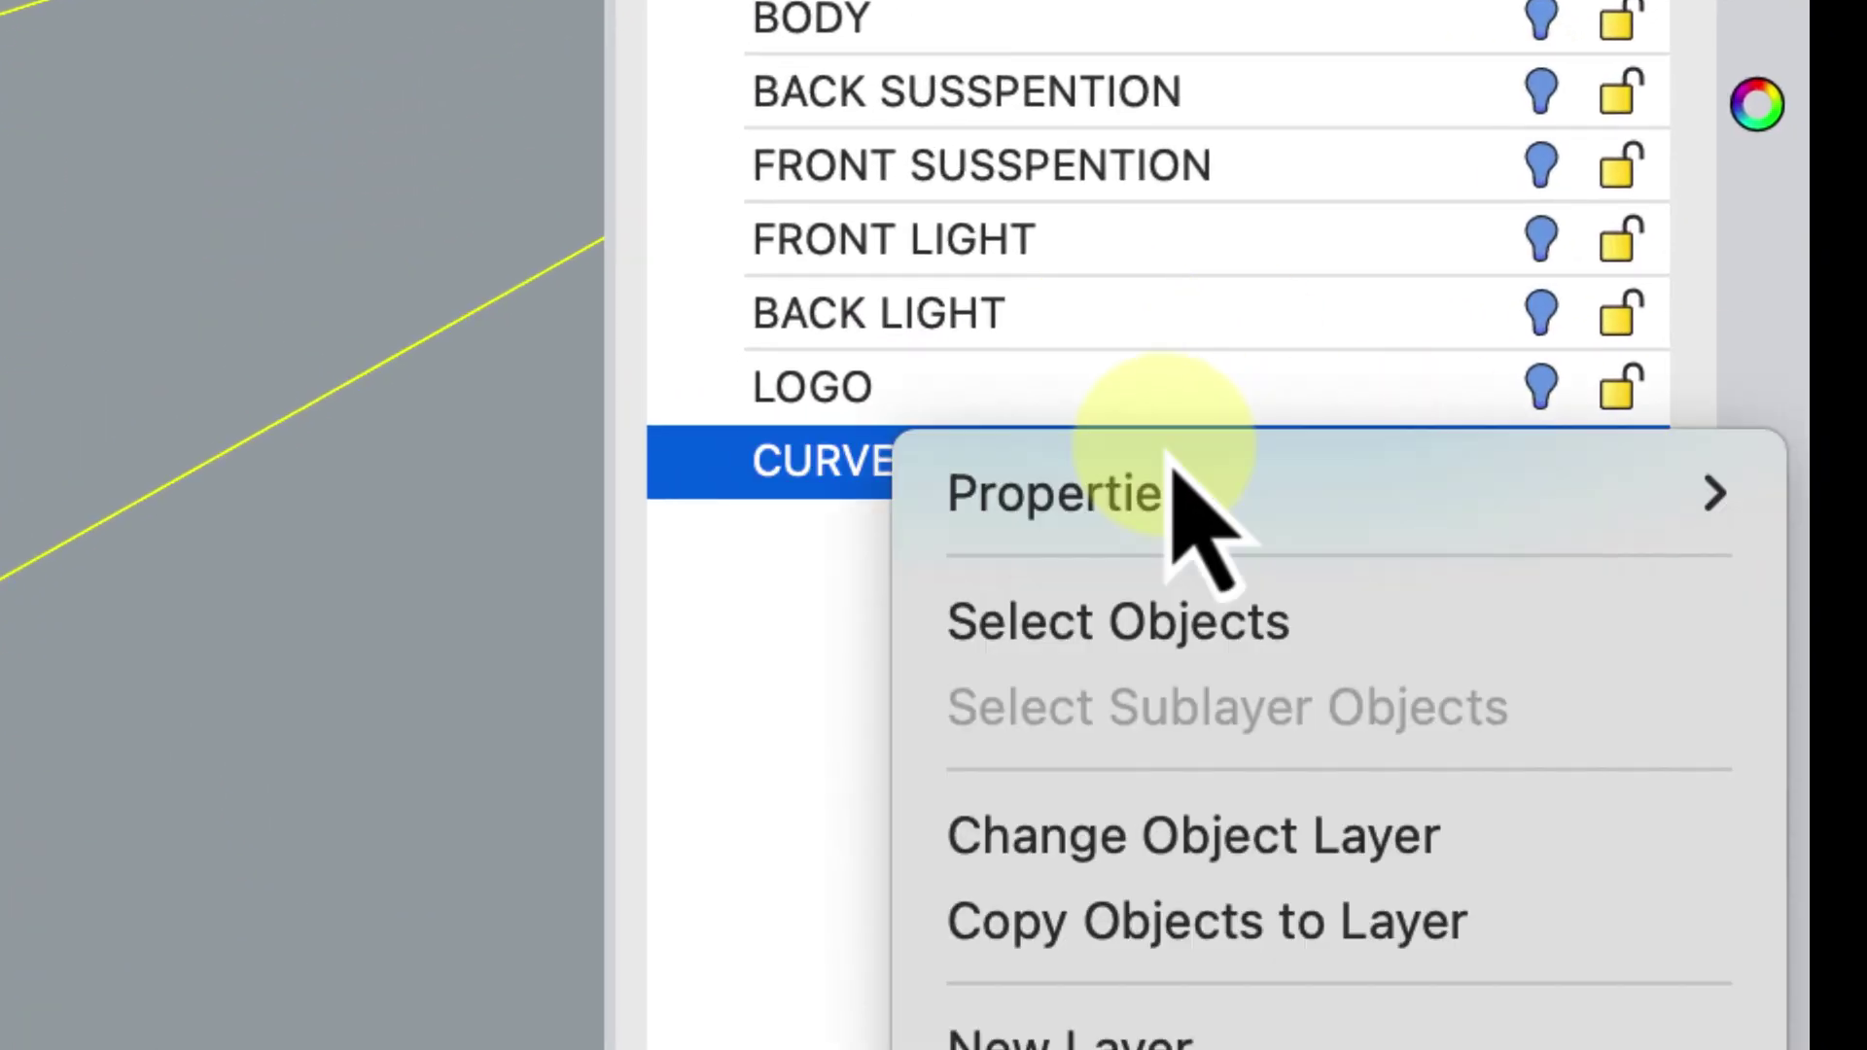
left_click(1128, 838)
- Turn the layers TIRE through LOGO back on and toggle the visibility of the CURVES layer
left_click(1616, 109)
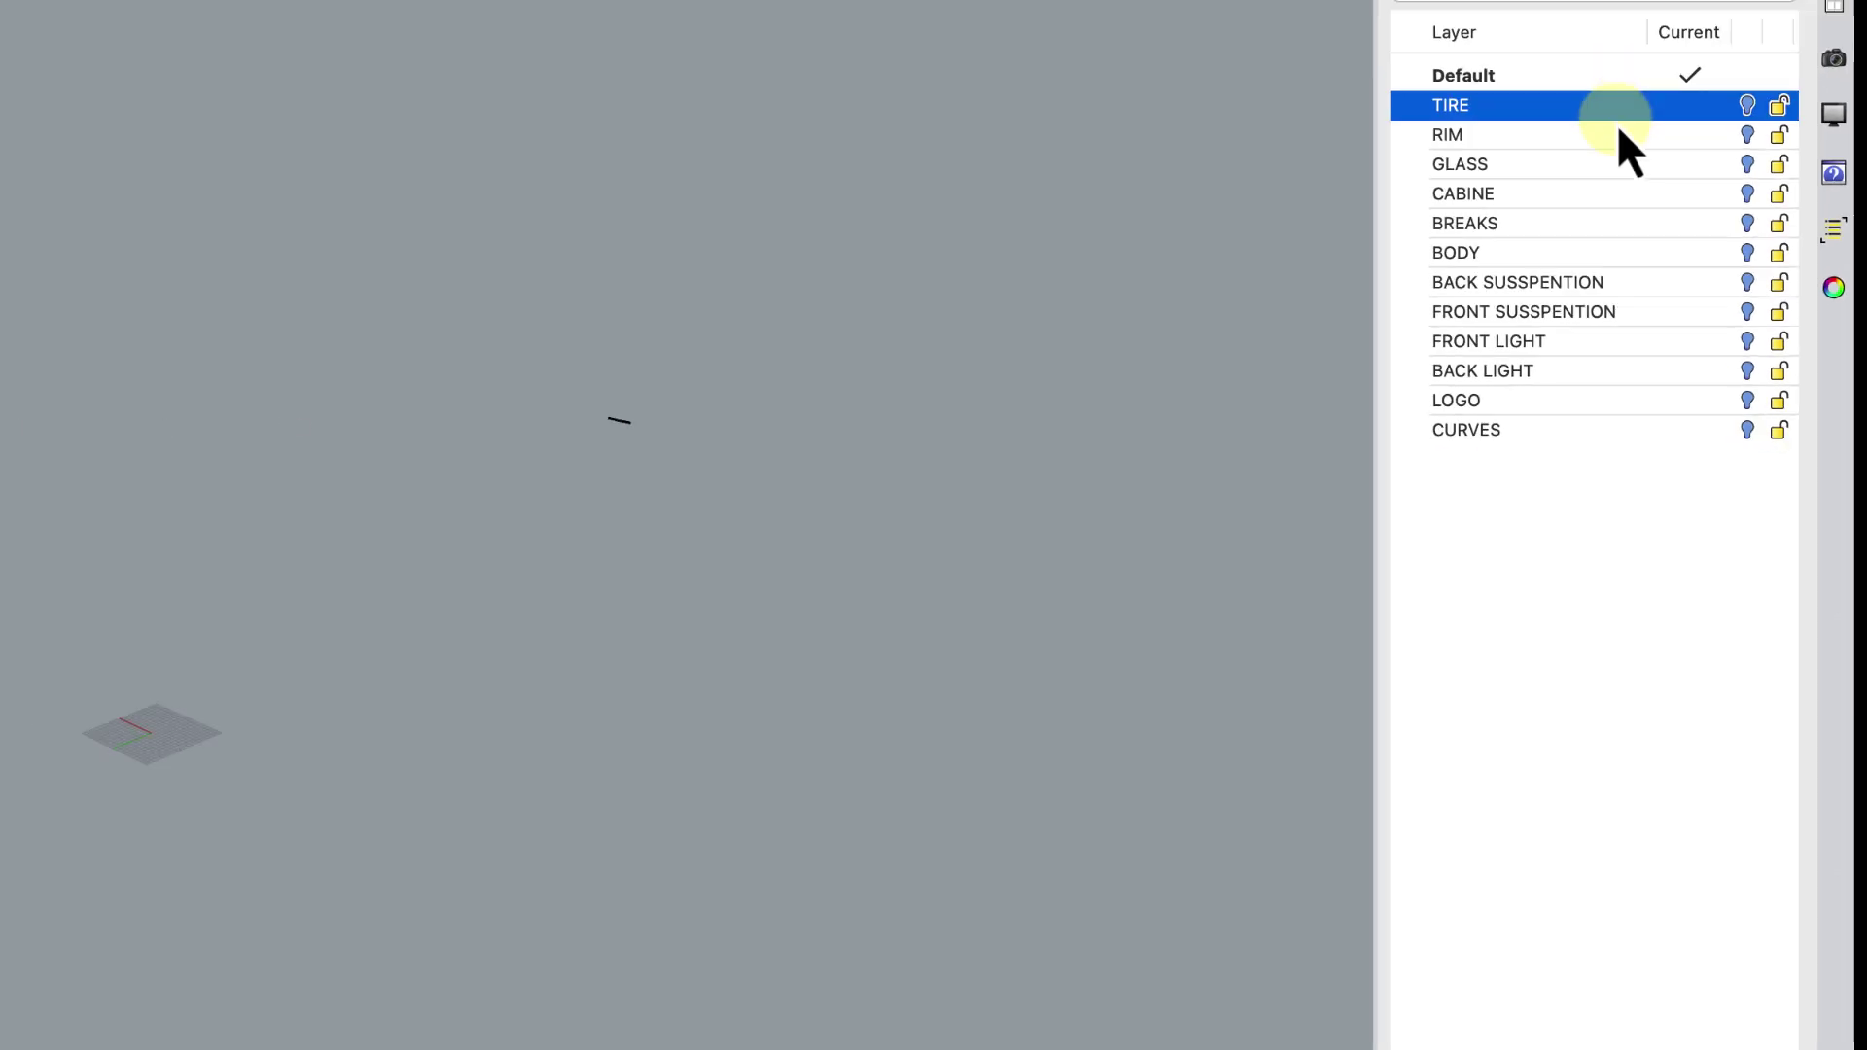
left_click(1556, 400, "shift")
left_click(1747, 163)
left_click(1748, 430)
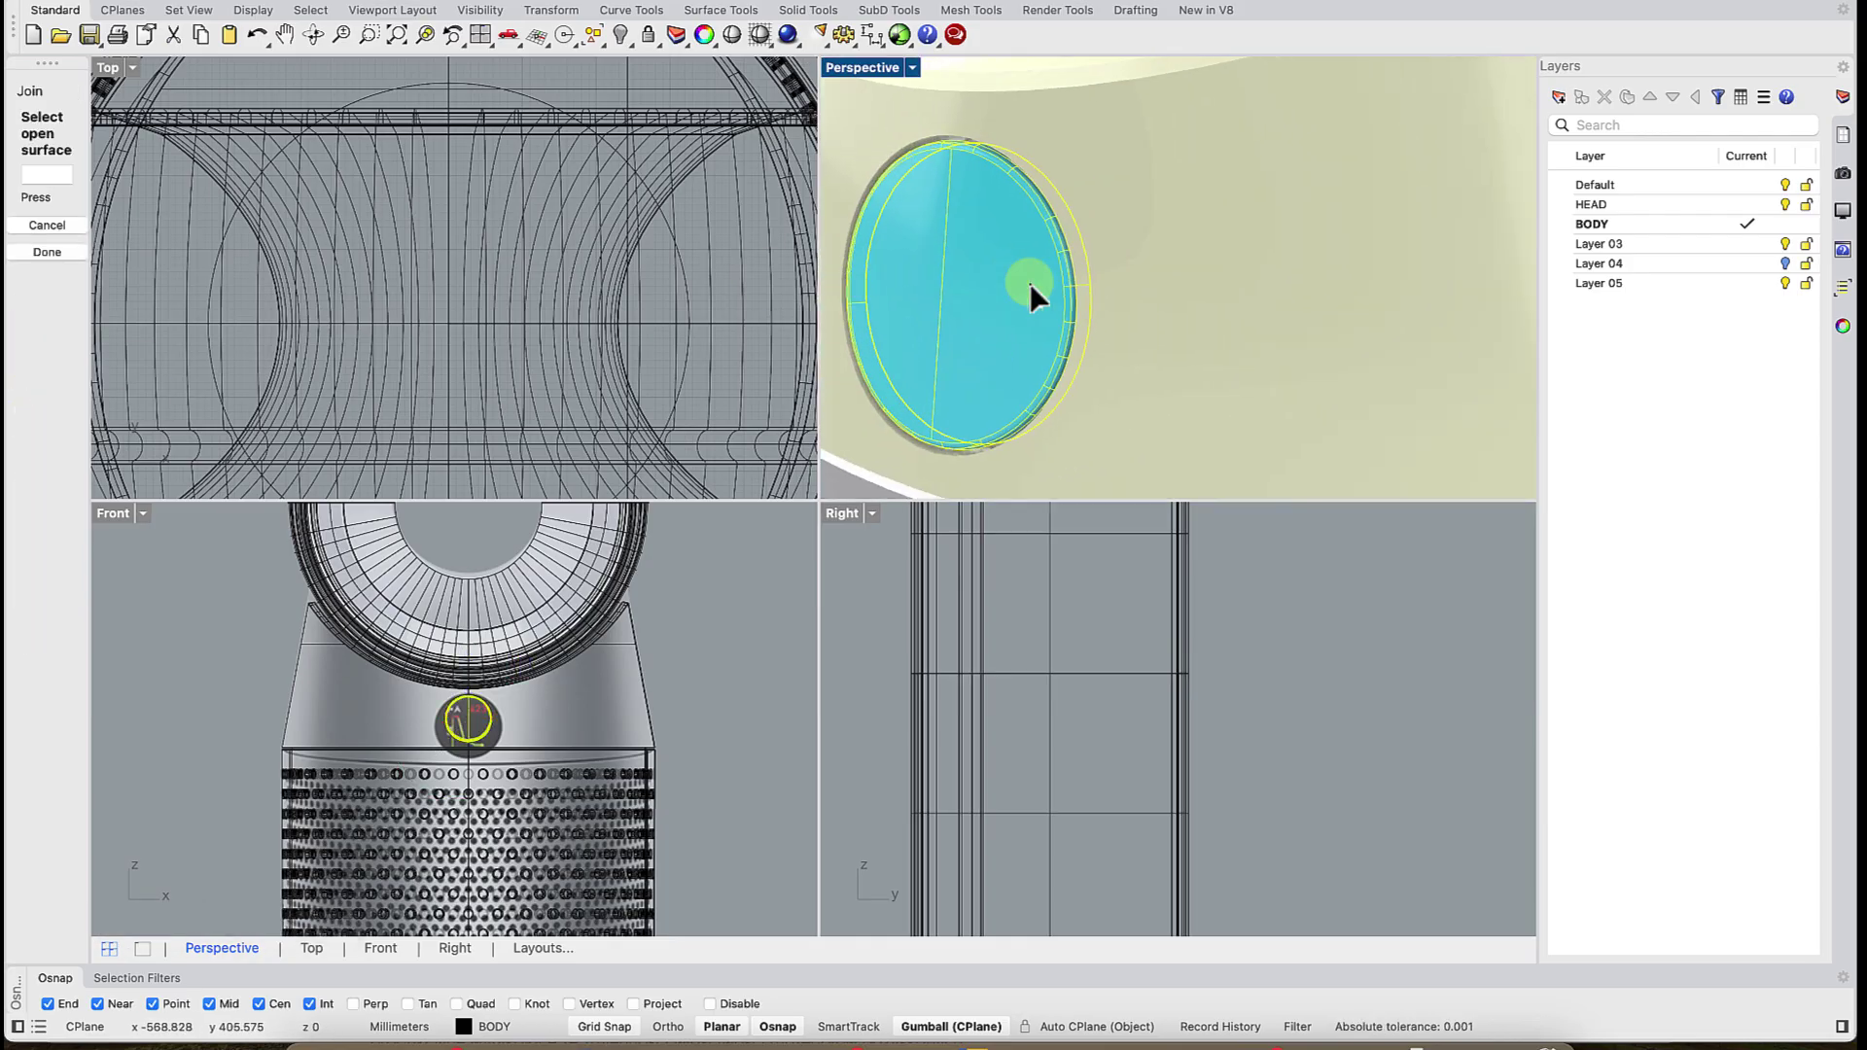
- Leave the running Join command and select the body's open polysurface in the Perspective view
type("ExtractIsocurv")
key("Escape")
left_click(1099, 231)
scroll(1097, 231, "up", 6)
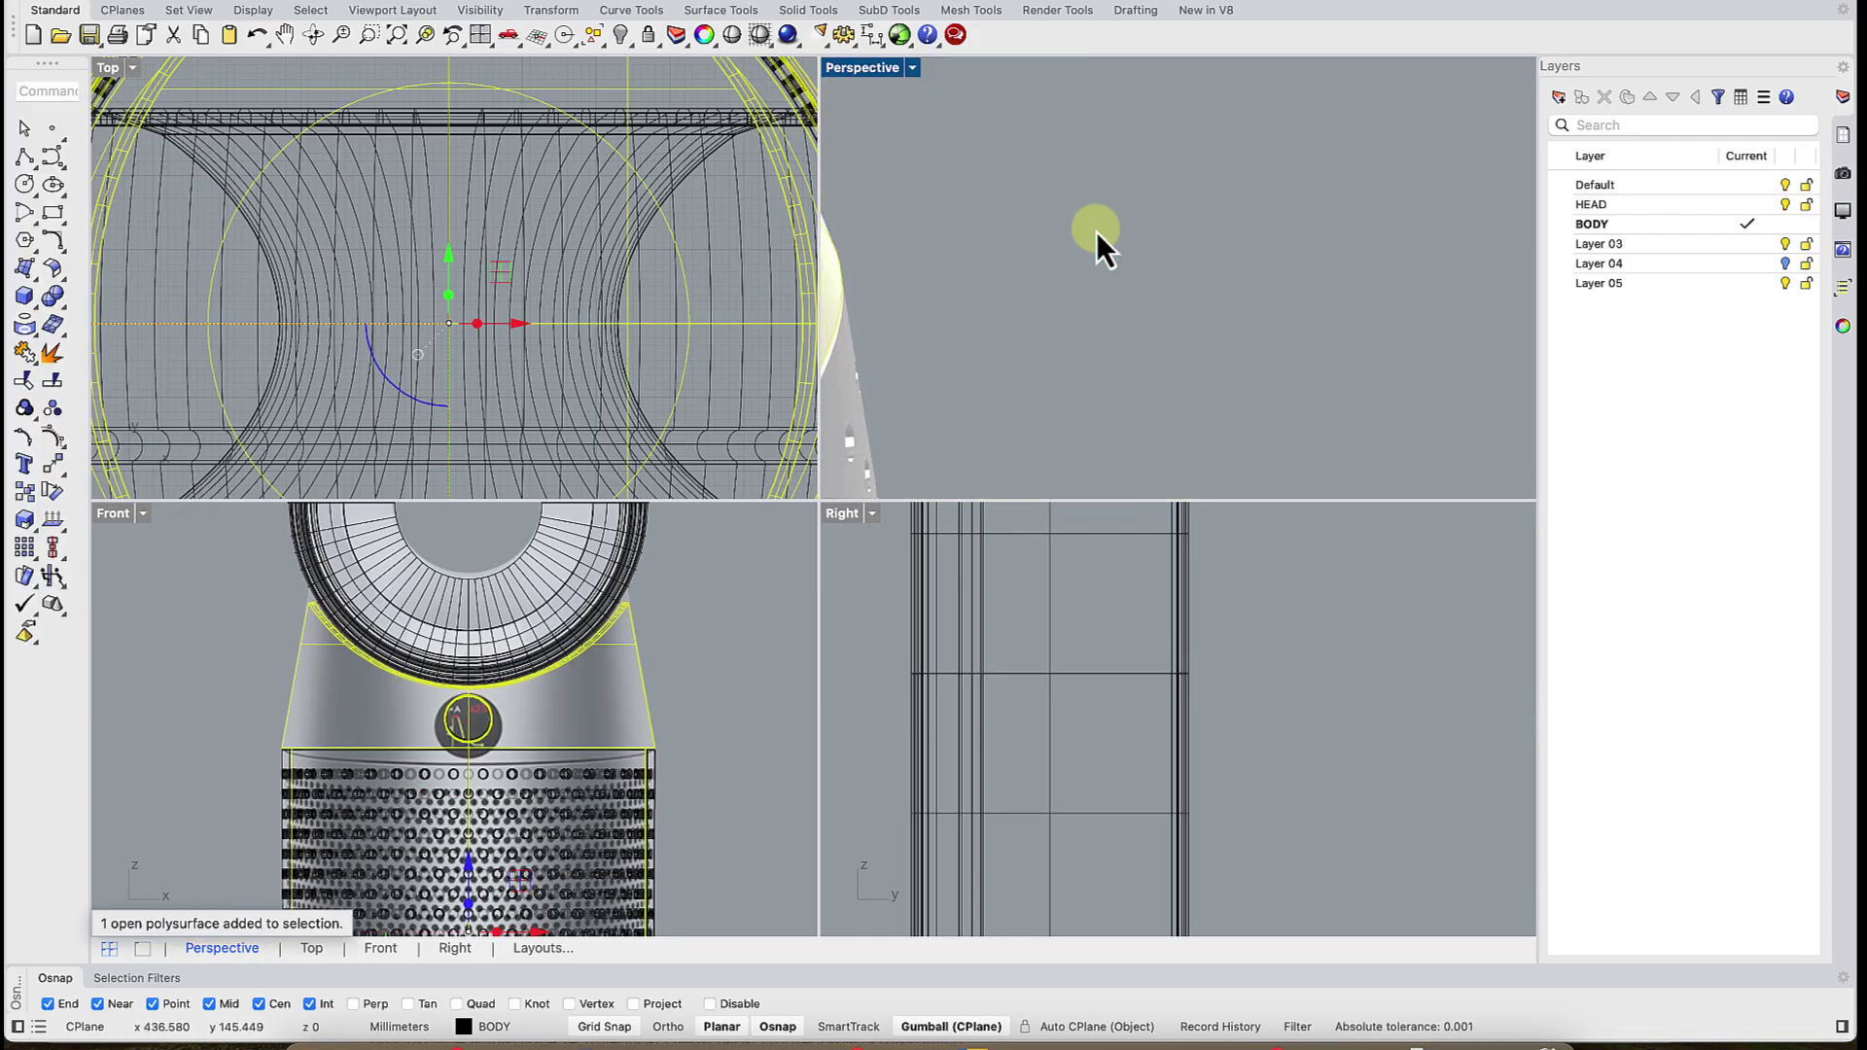
- Maximize the Perspective view and examine the perforated body and its round panel
left_click(1509, 420)
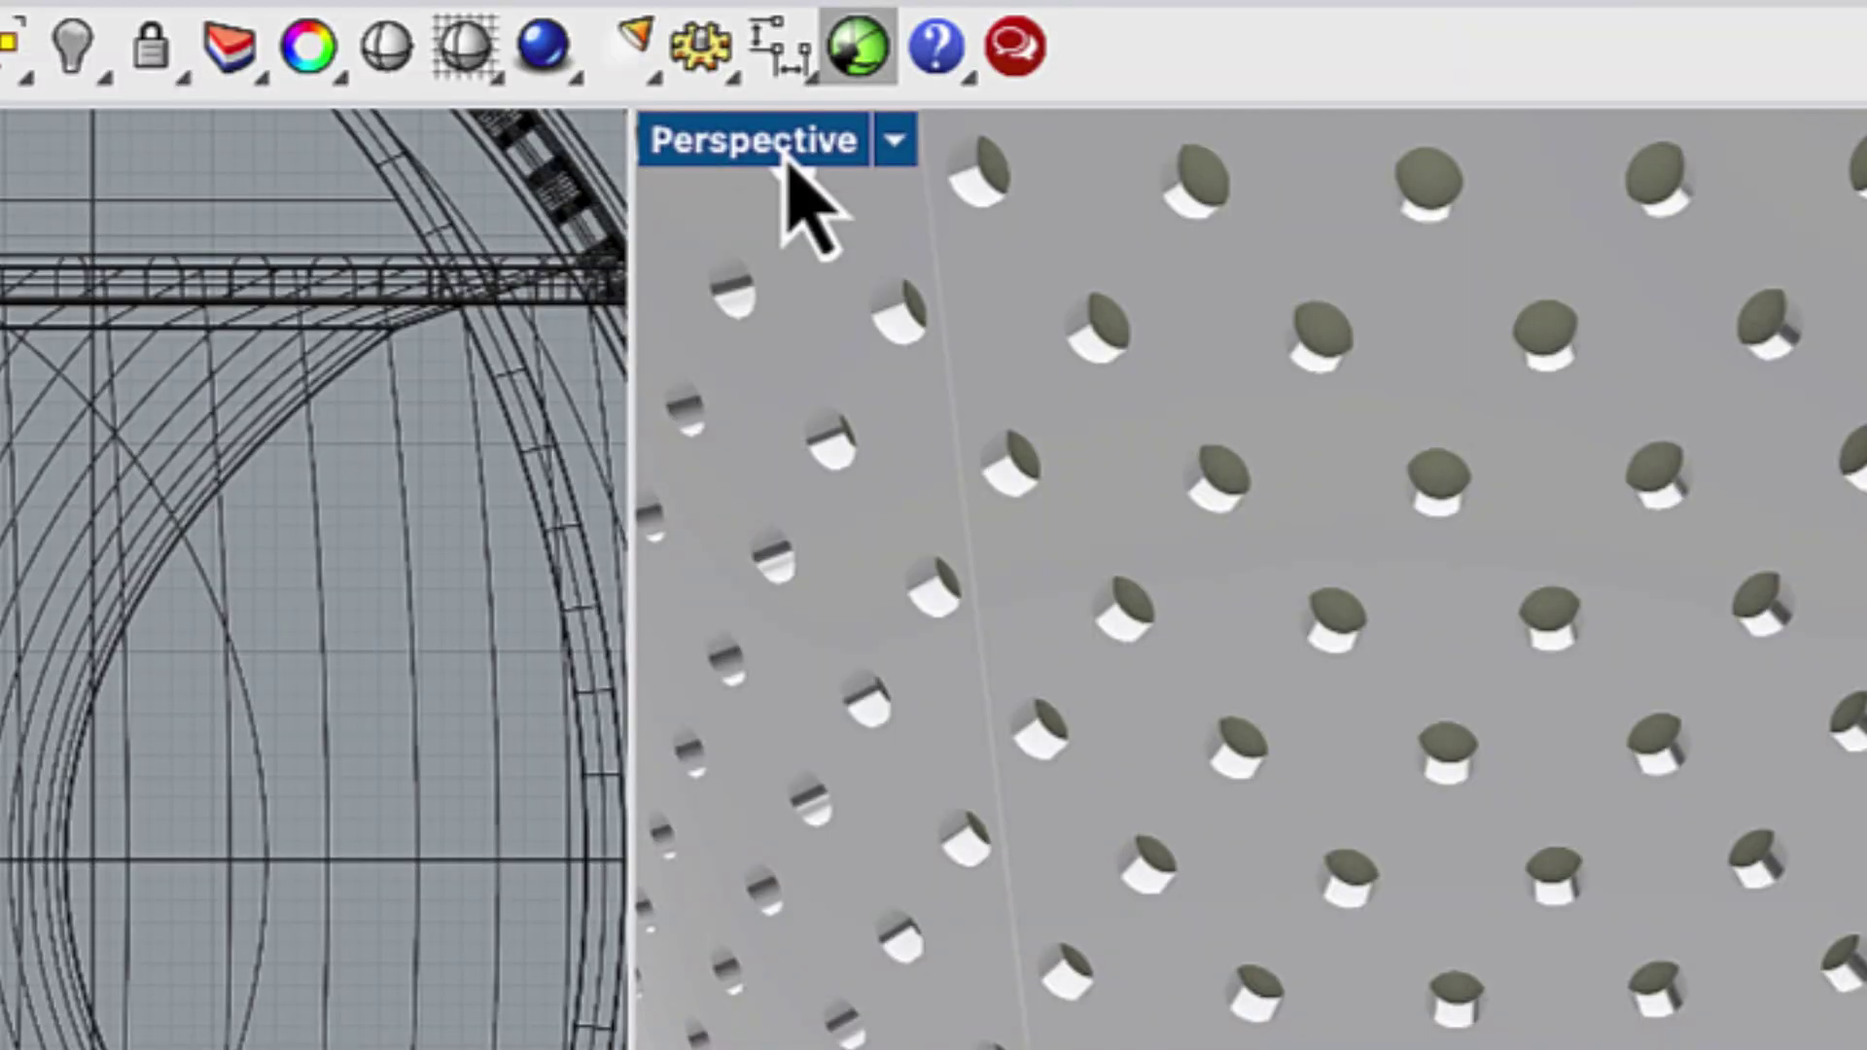
double_click(783, 146)
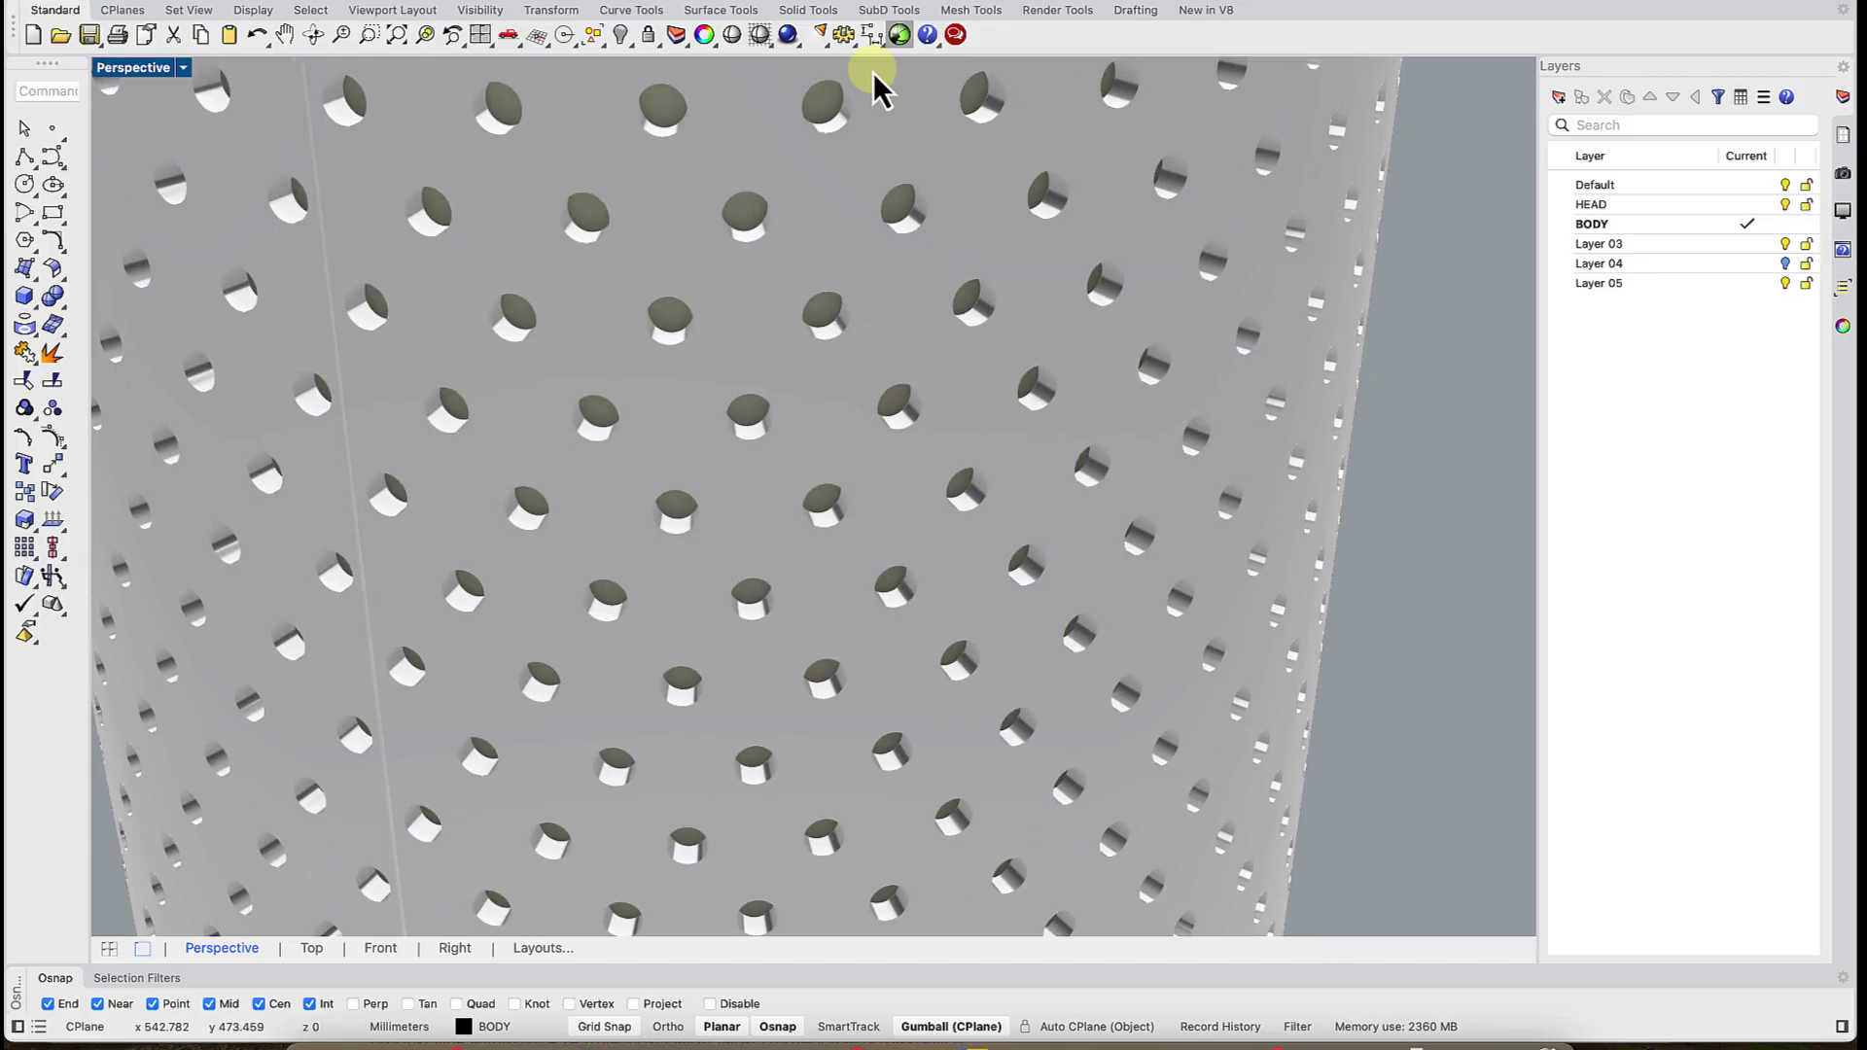
scroll(903, 792, "down", 10)
scroll(903, 792, "up", 8)
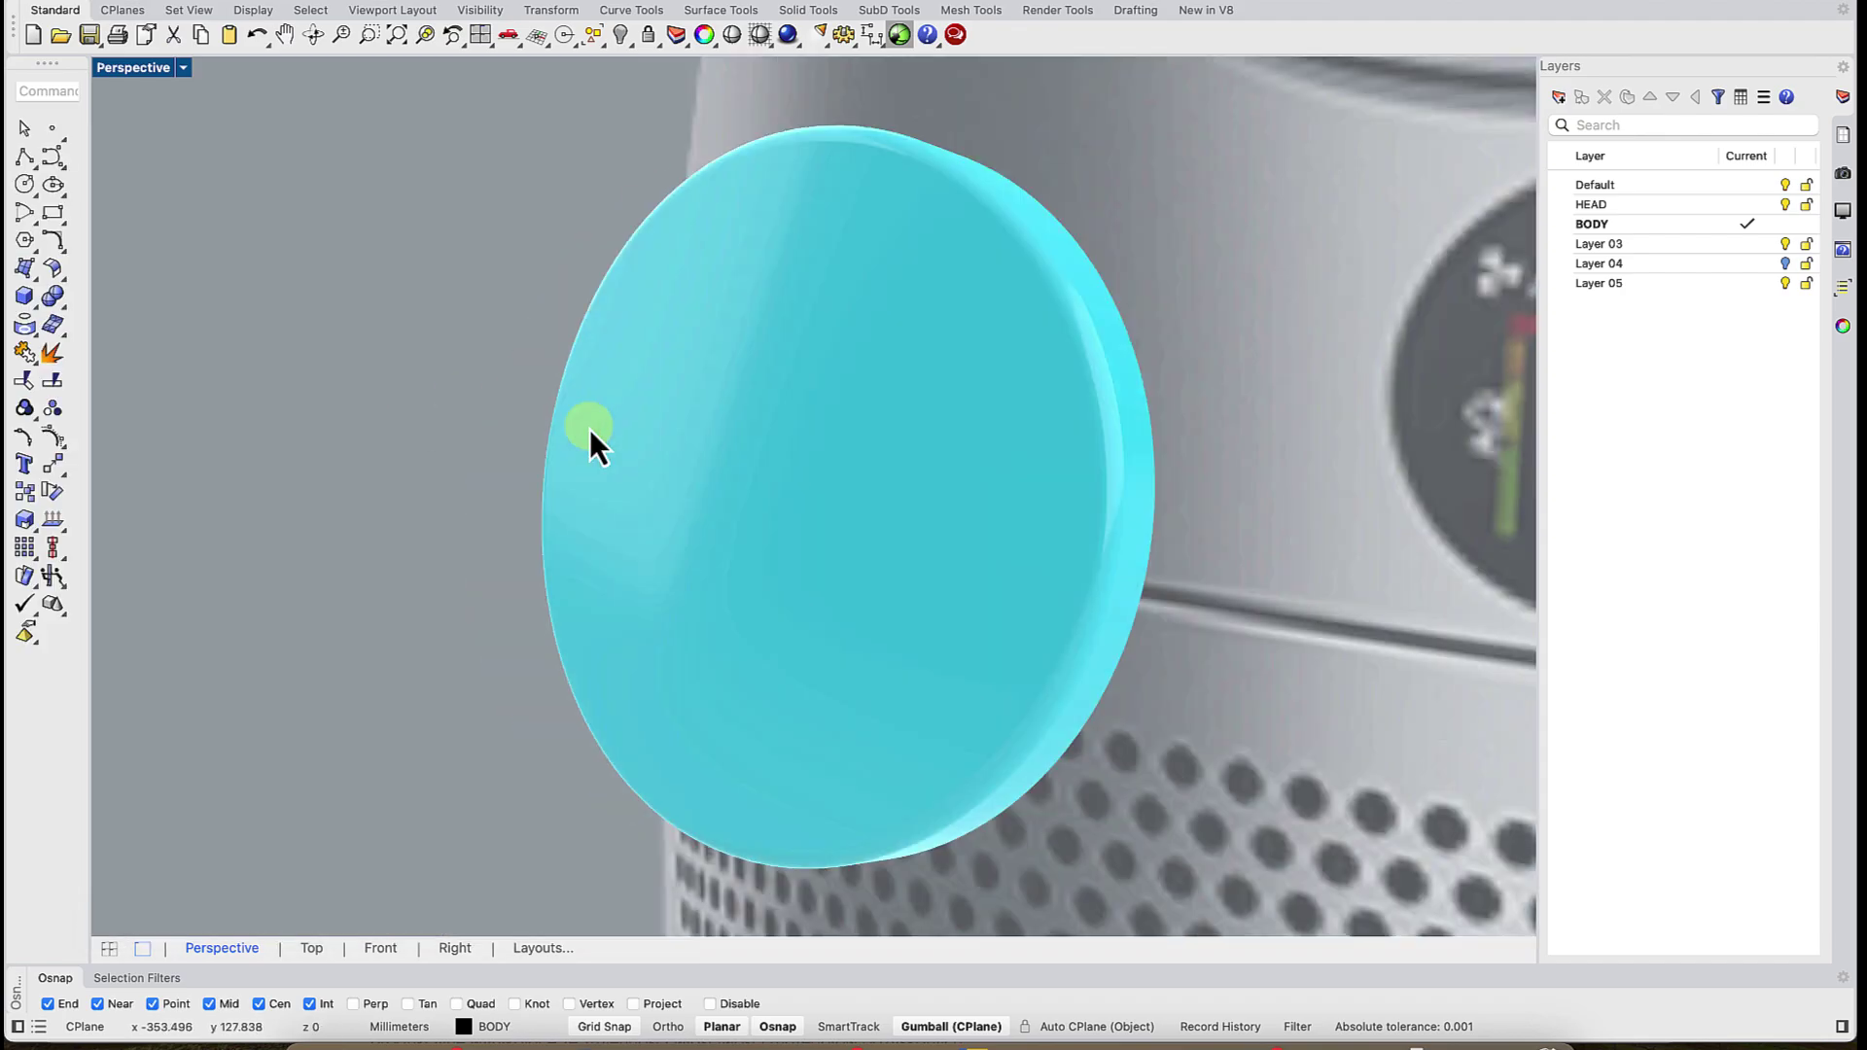
scroll(589, 429, "down", 5)
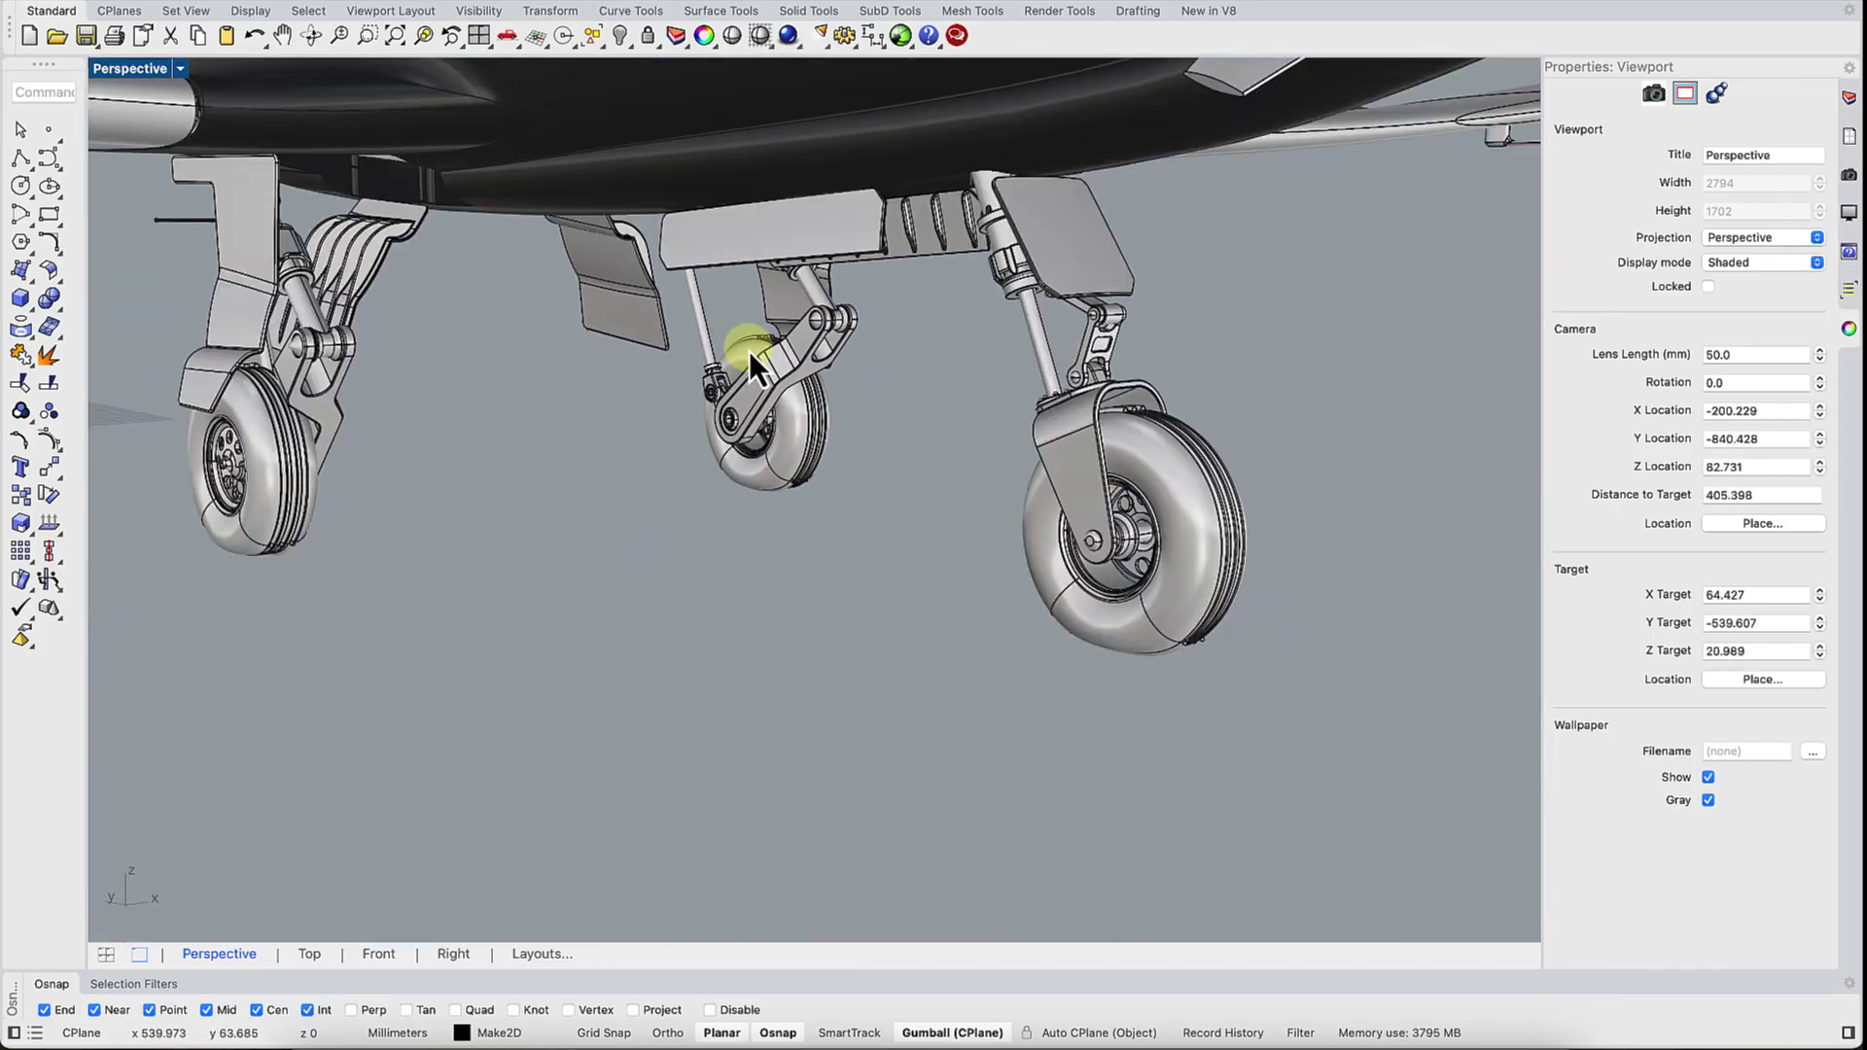
- Select individual aircraft parts, including a nose-wheel polysurface, and frame them with Zoom Selected
right_click_drag(749, 352, 825, 547)
left_click(1021, 494)
type("zs")
key("Return")
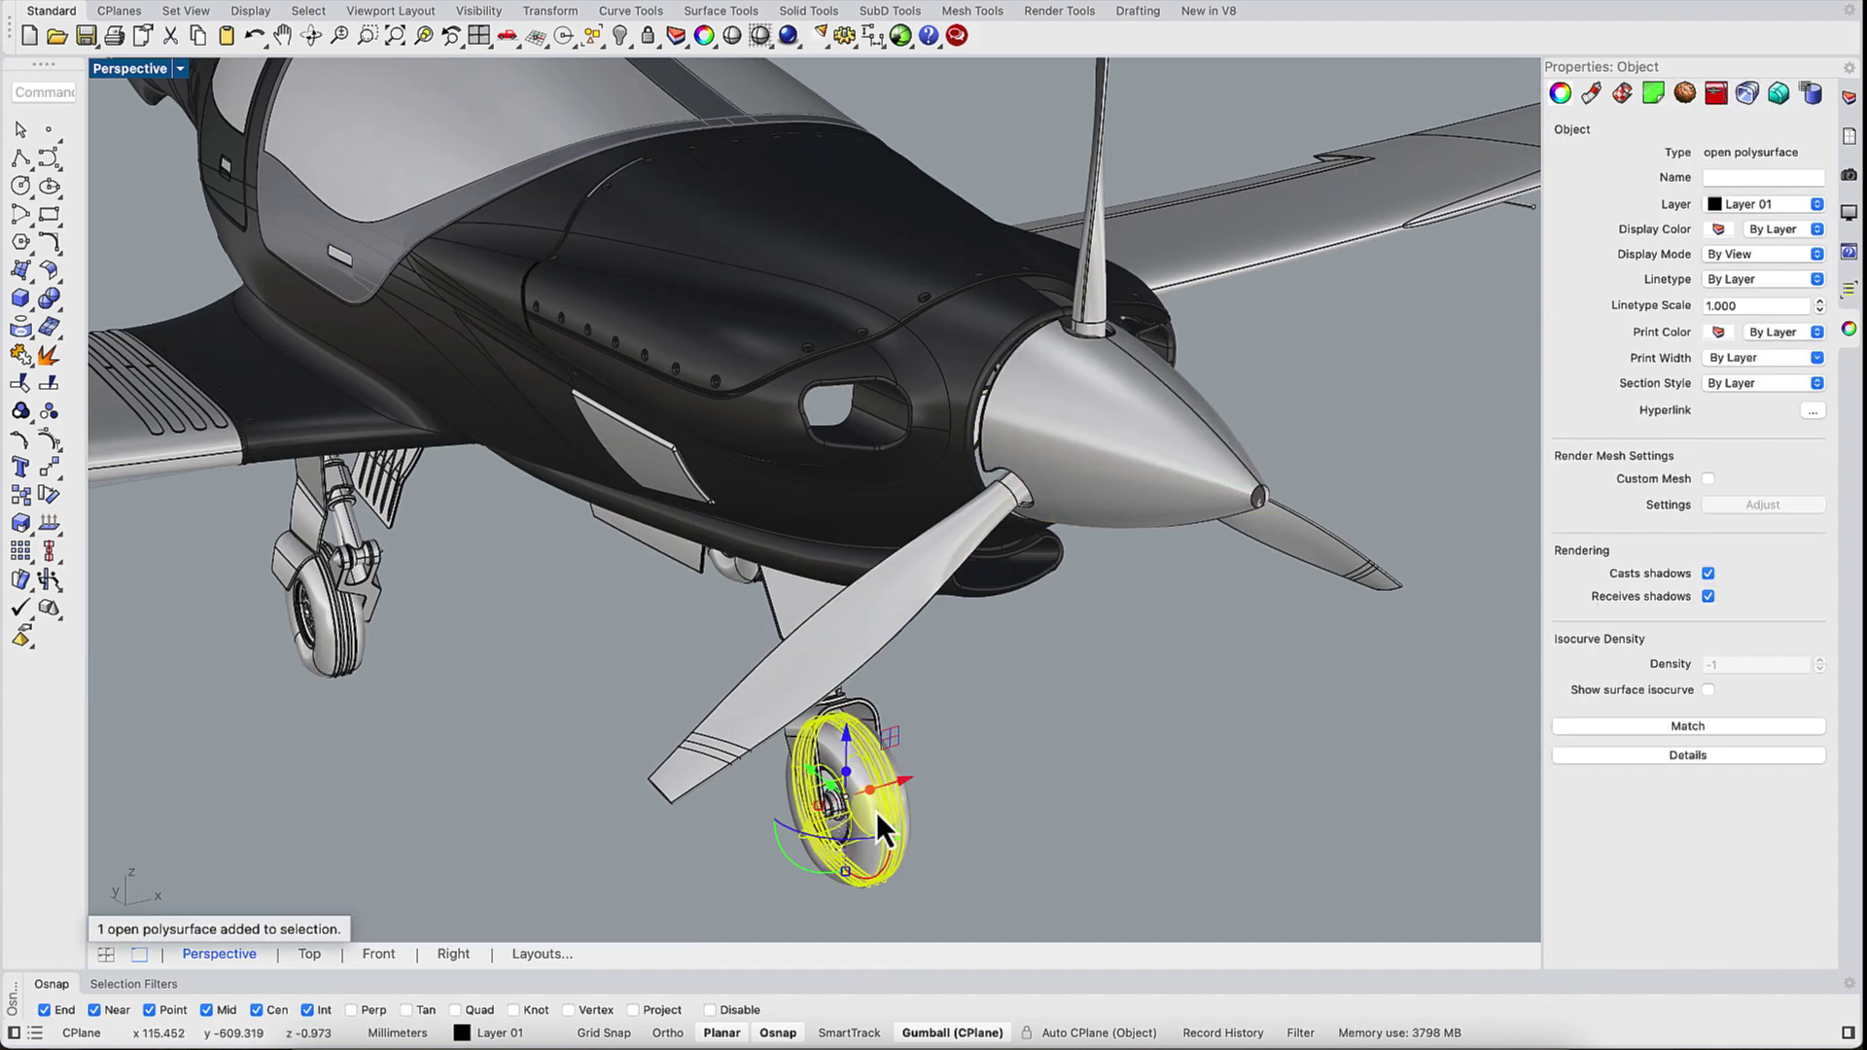
key("Return")
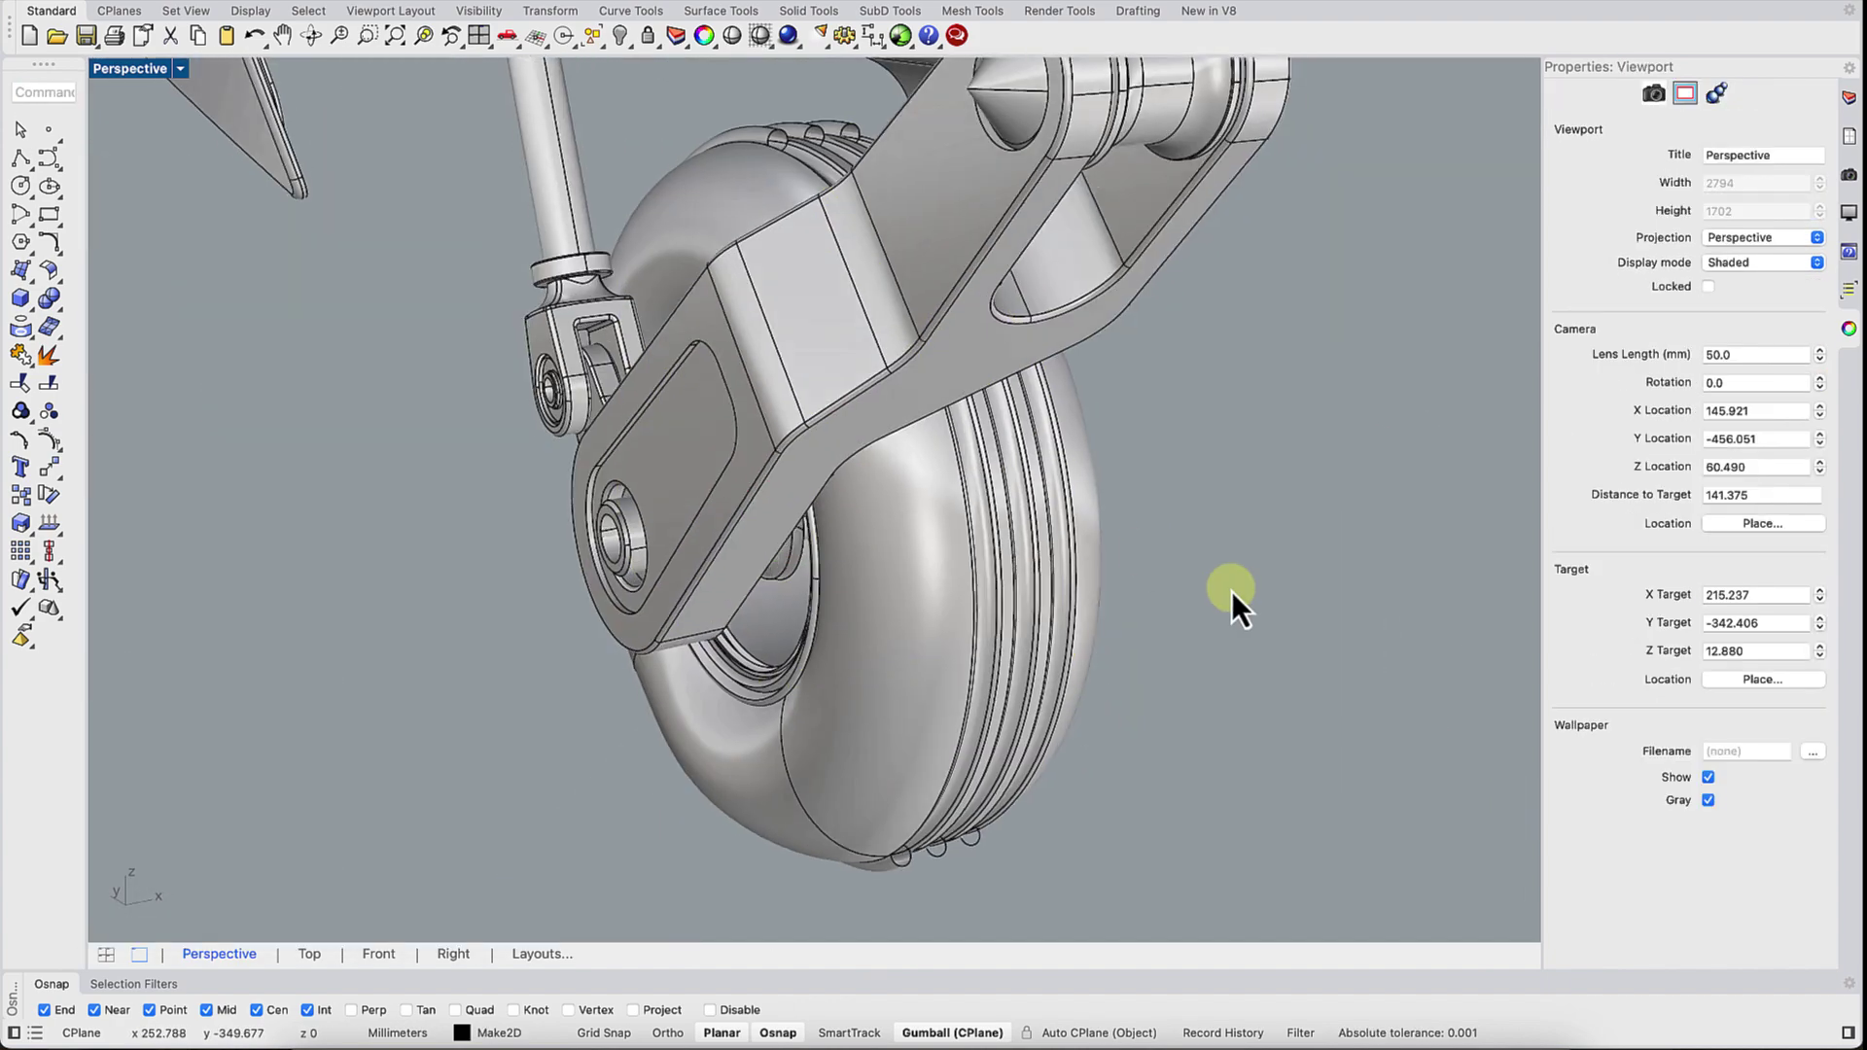
- Select the horizontal tail polysurface and frame it in the Perspective view with Zoom Selected
left_click(744, 183)
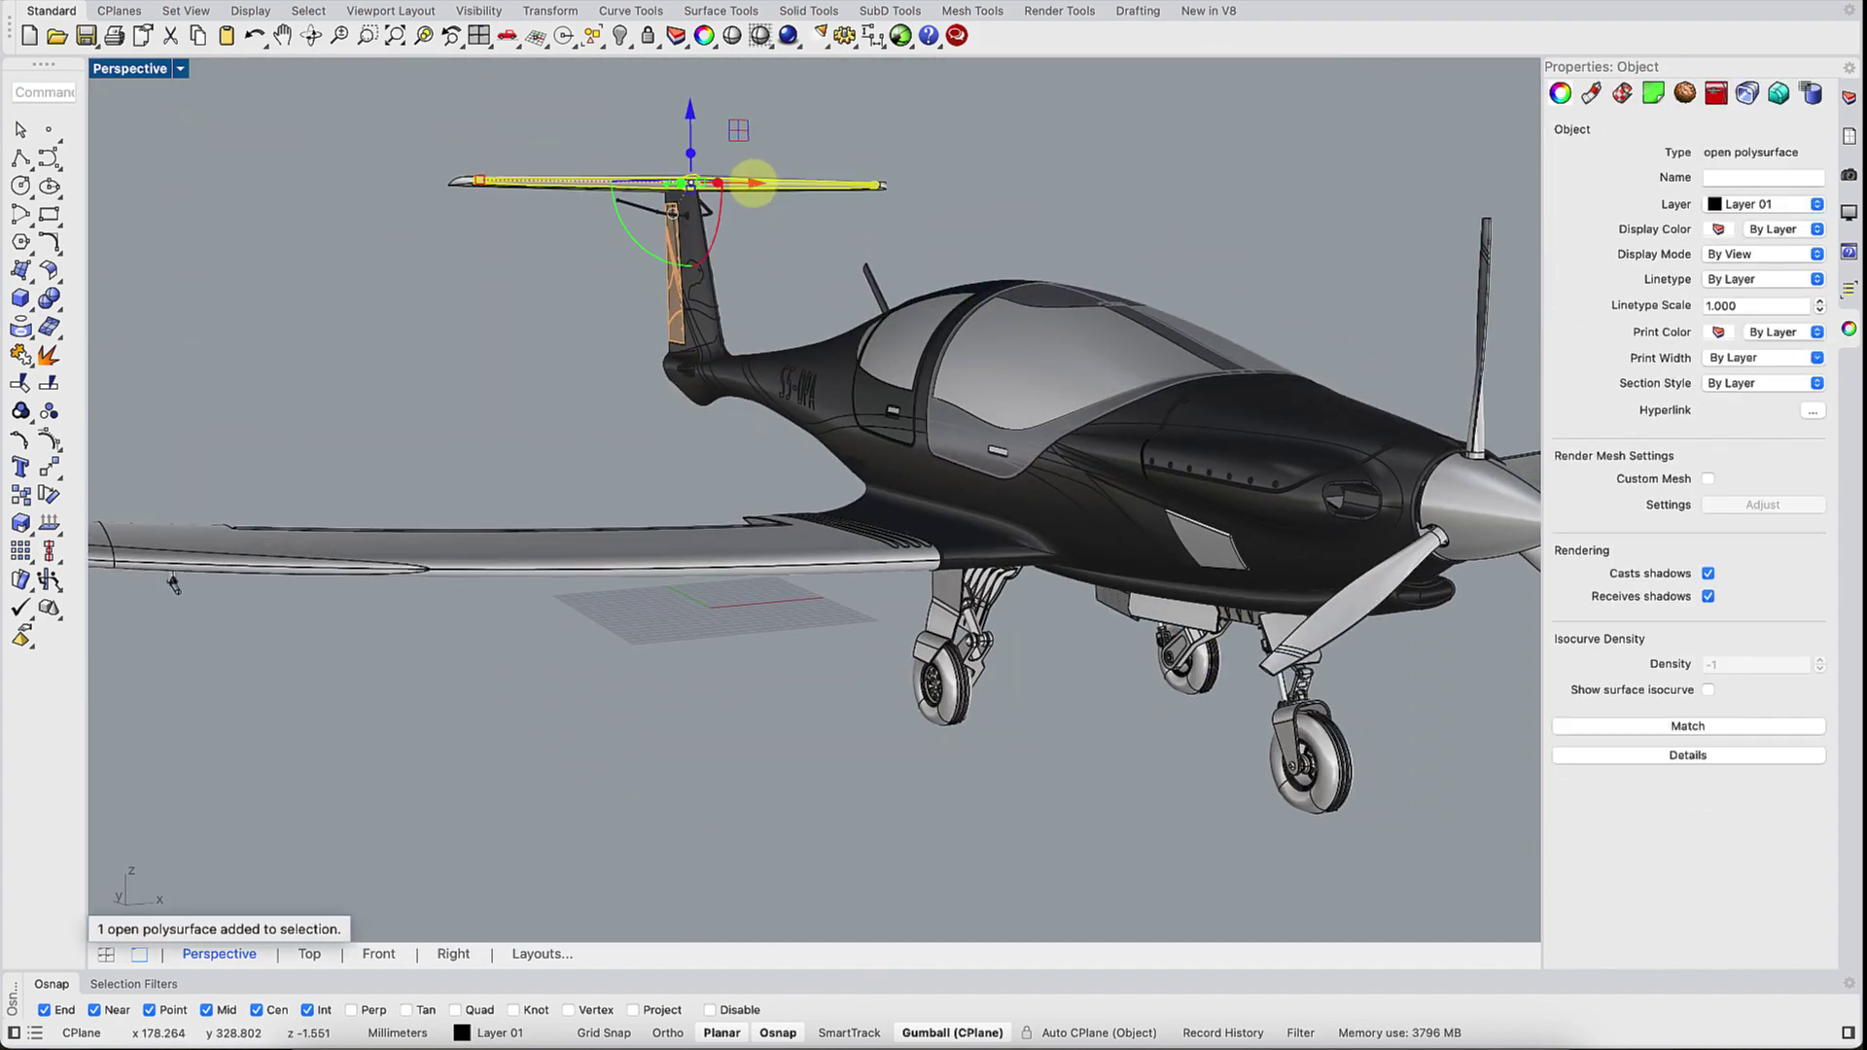
type("zs")
key("Return")
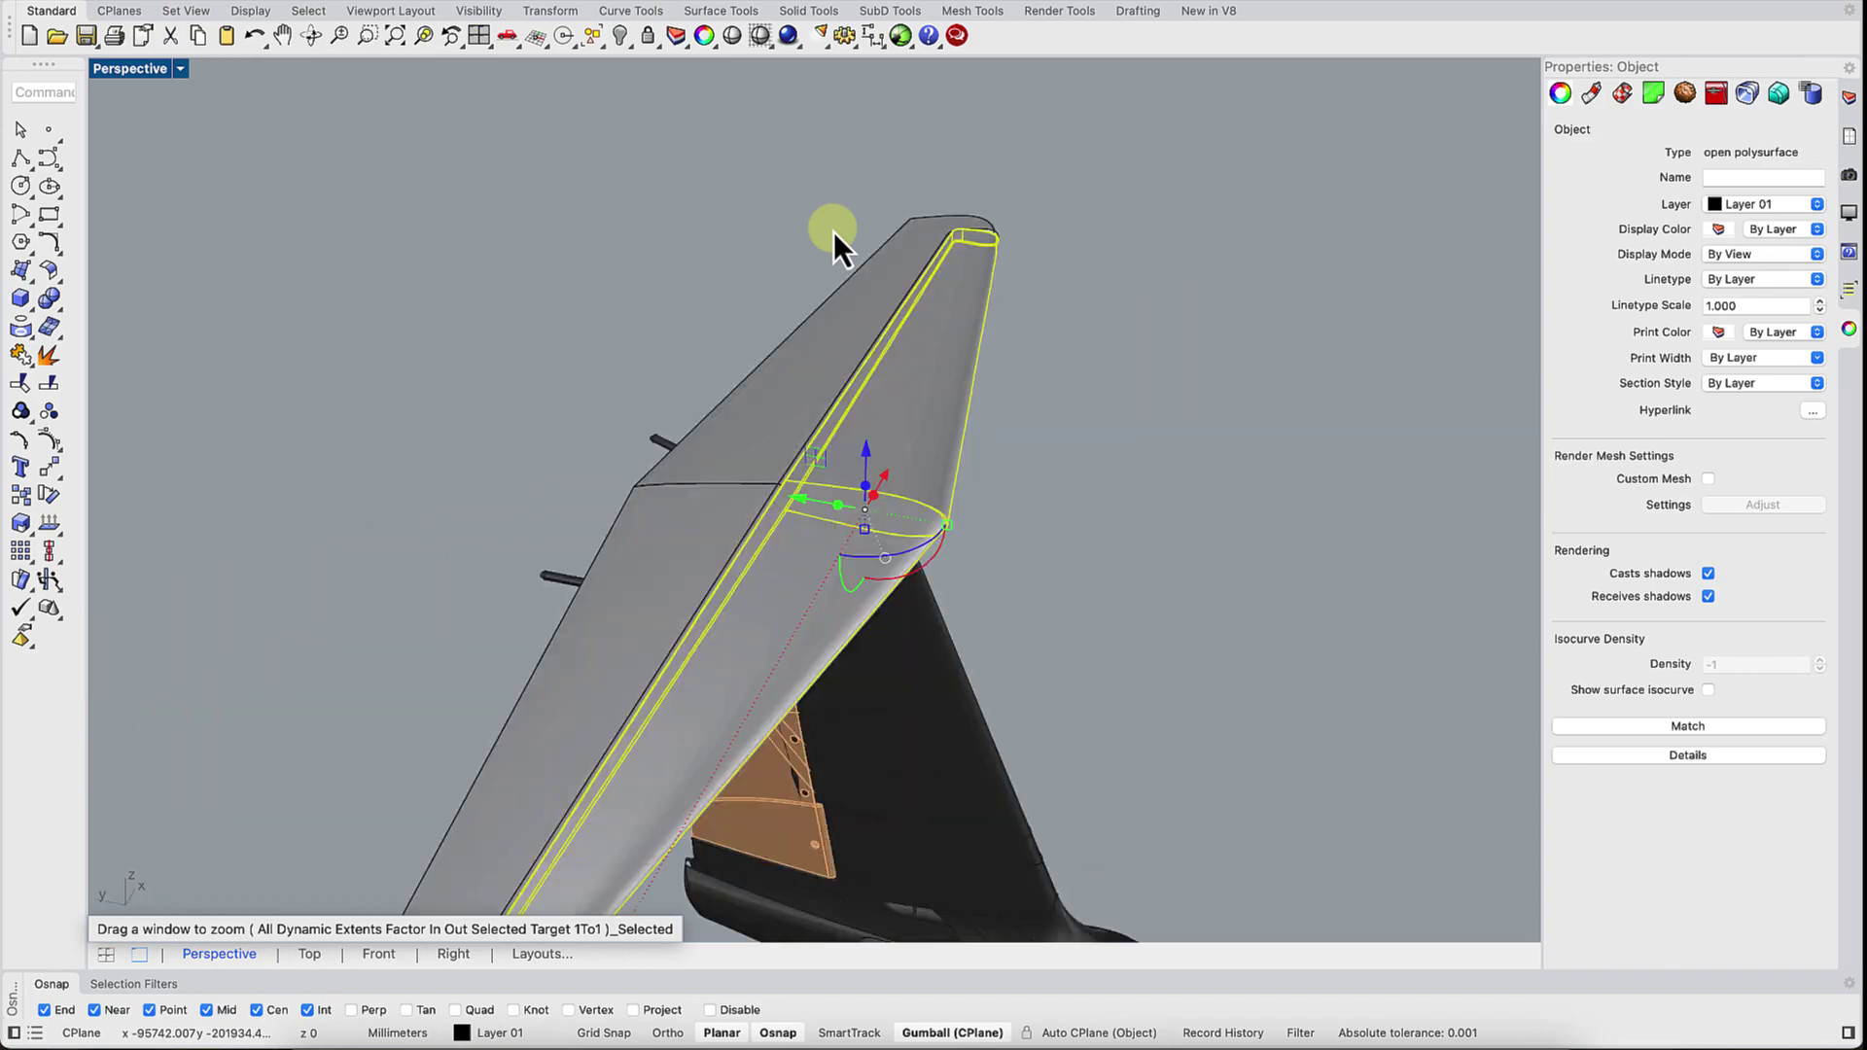
- Undo the view change, leave the zoom command, and switch through the four-viewport layout to a maximized Perspective view
key("Home")
key("Escape")
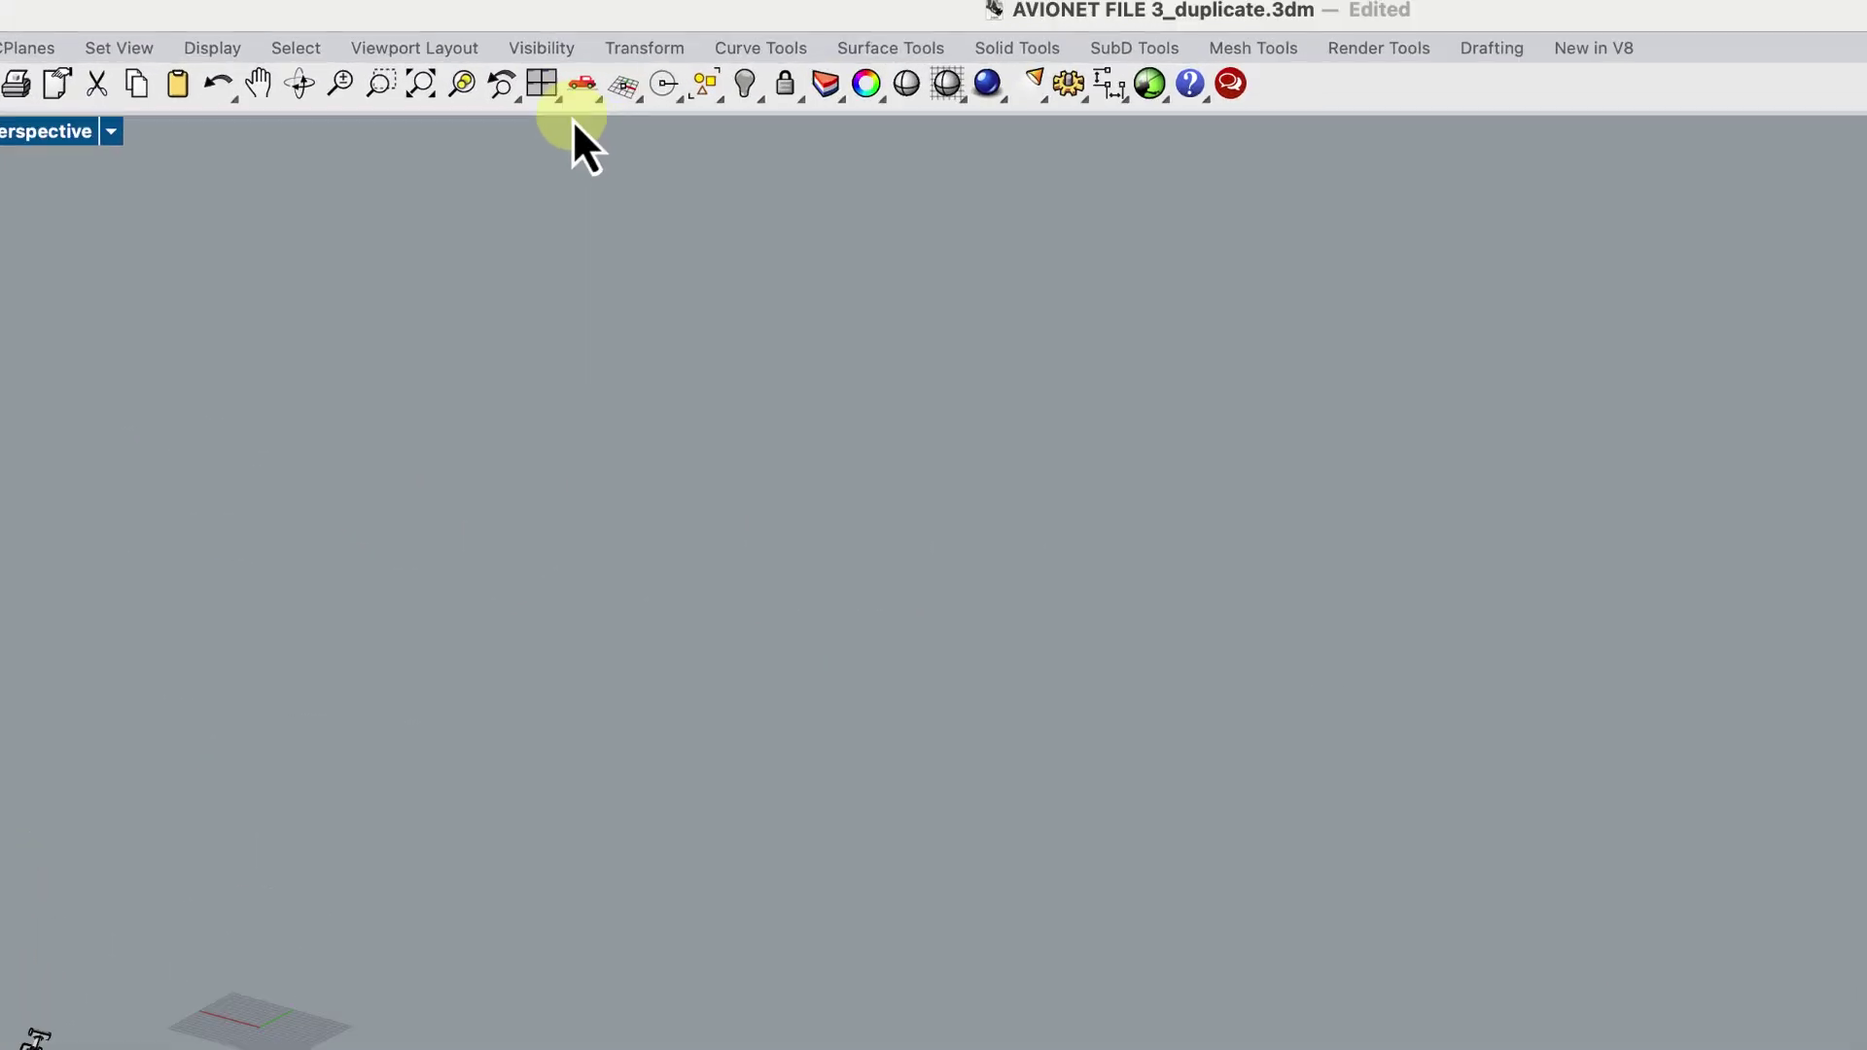
left_click(541, 85)
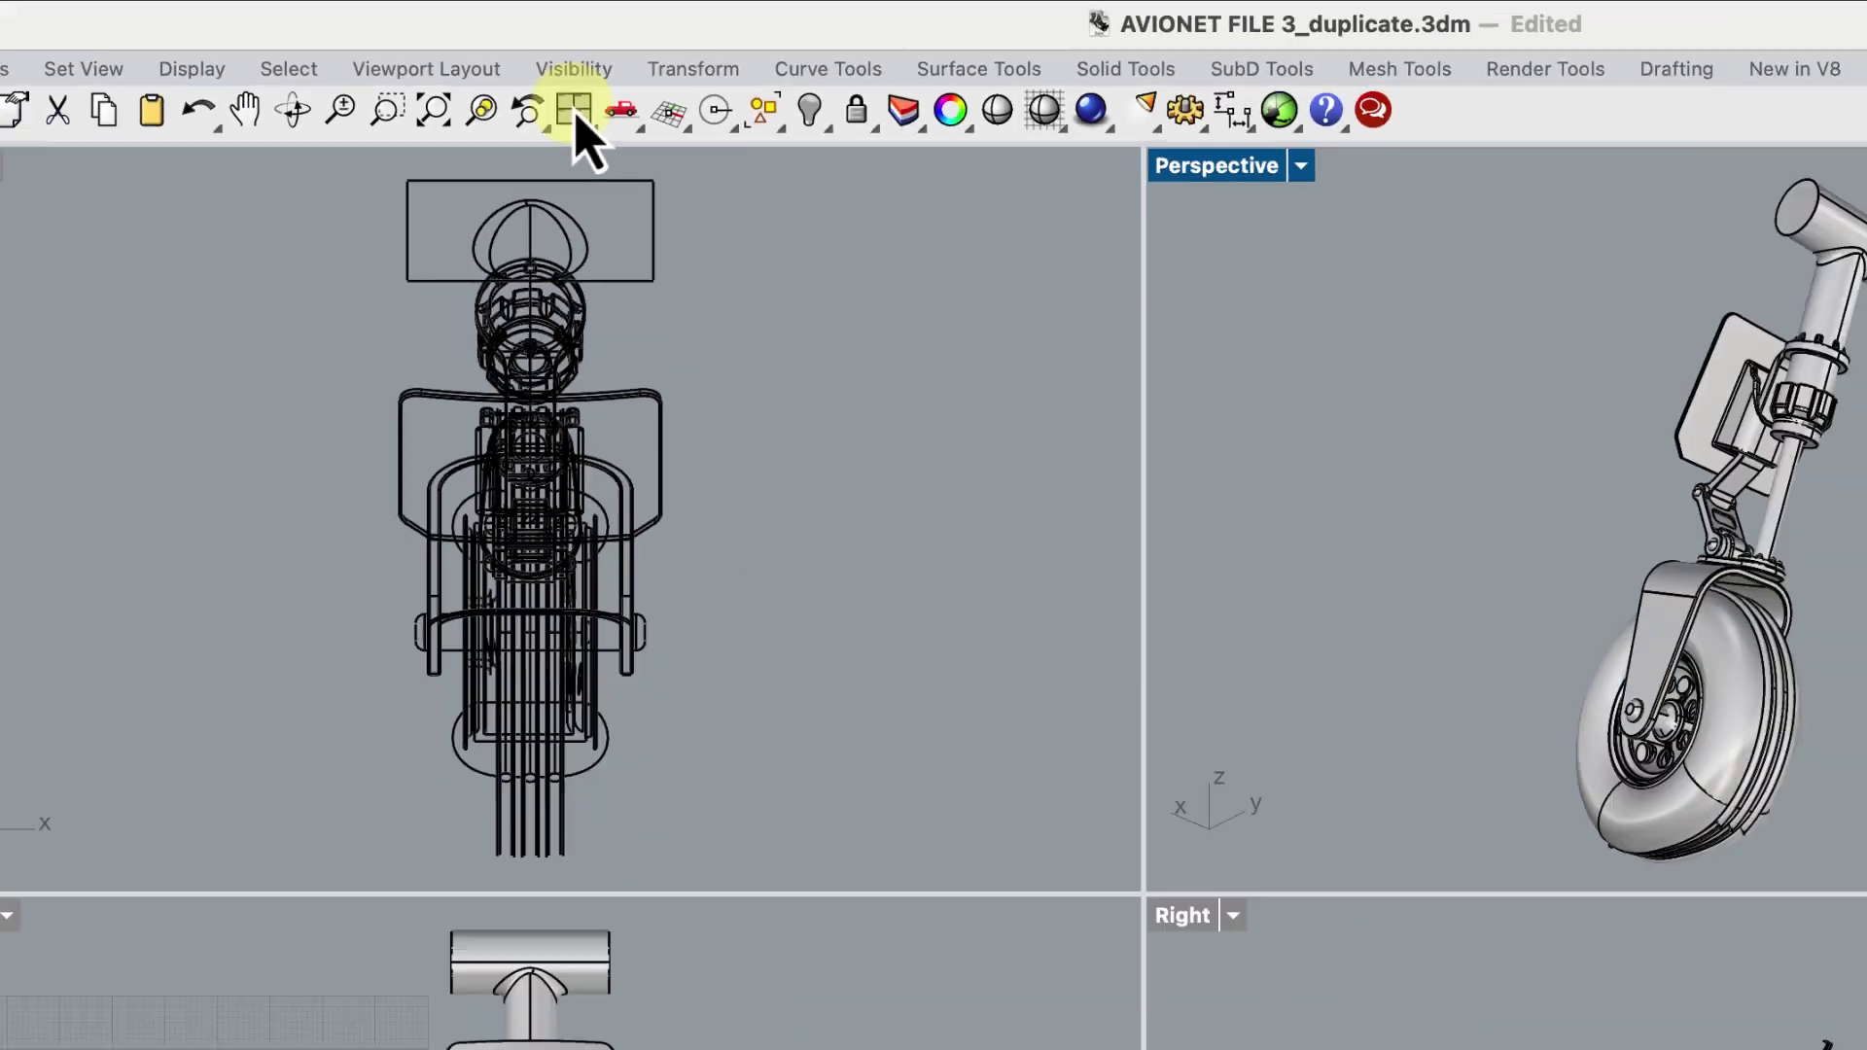
double_click(1255, 163)
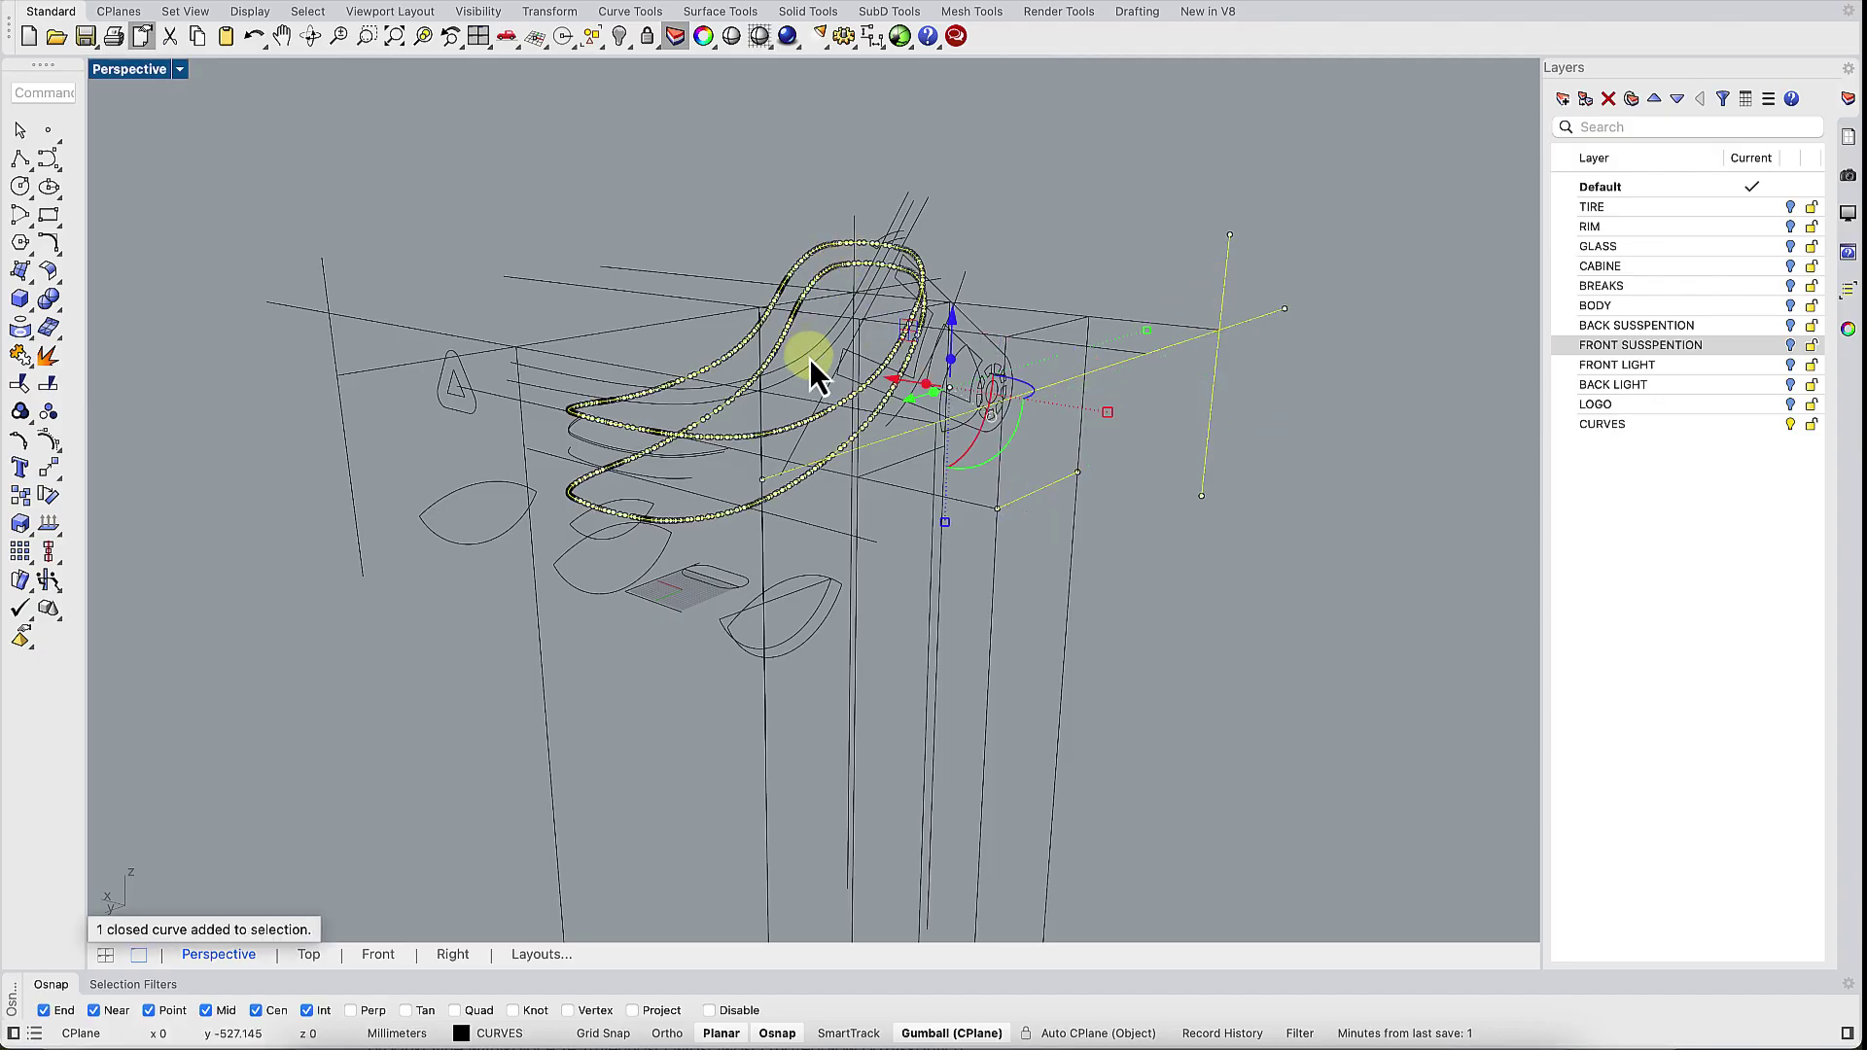
- Clear the manual curve selection, select all curves in the model with Select Curves, and deselect them
left_click(1229, 138)
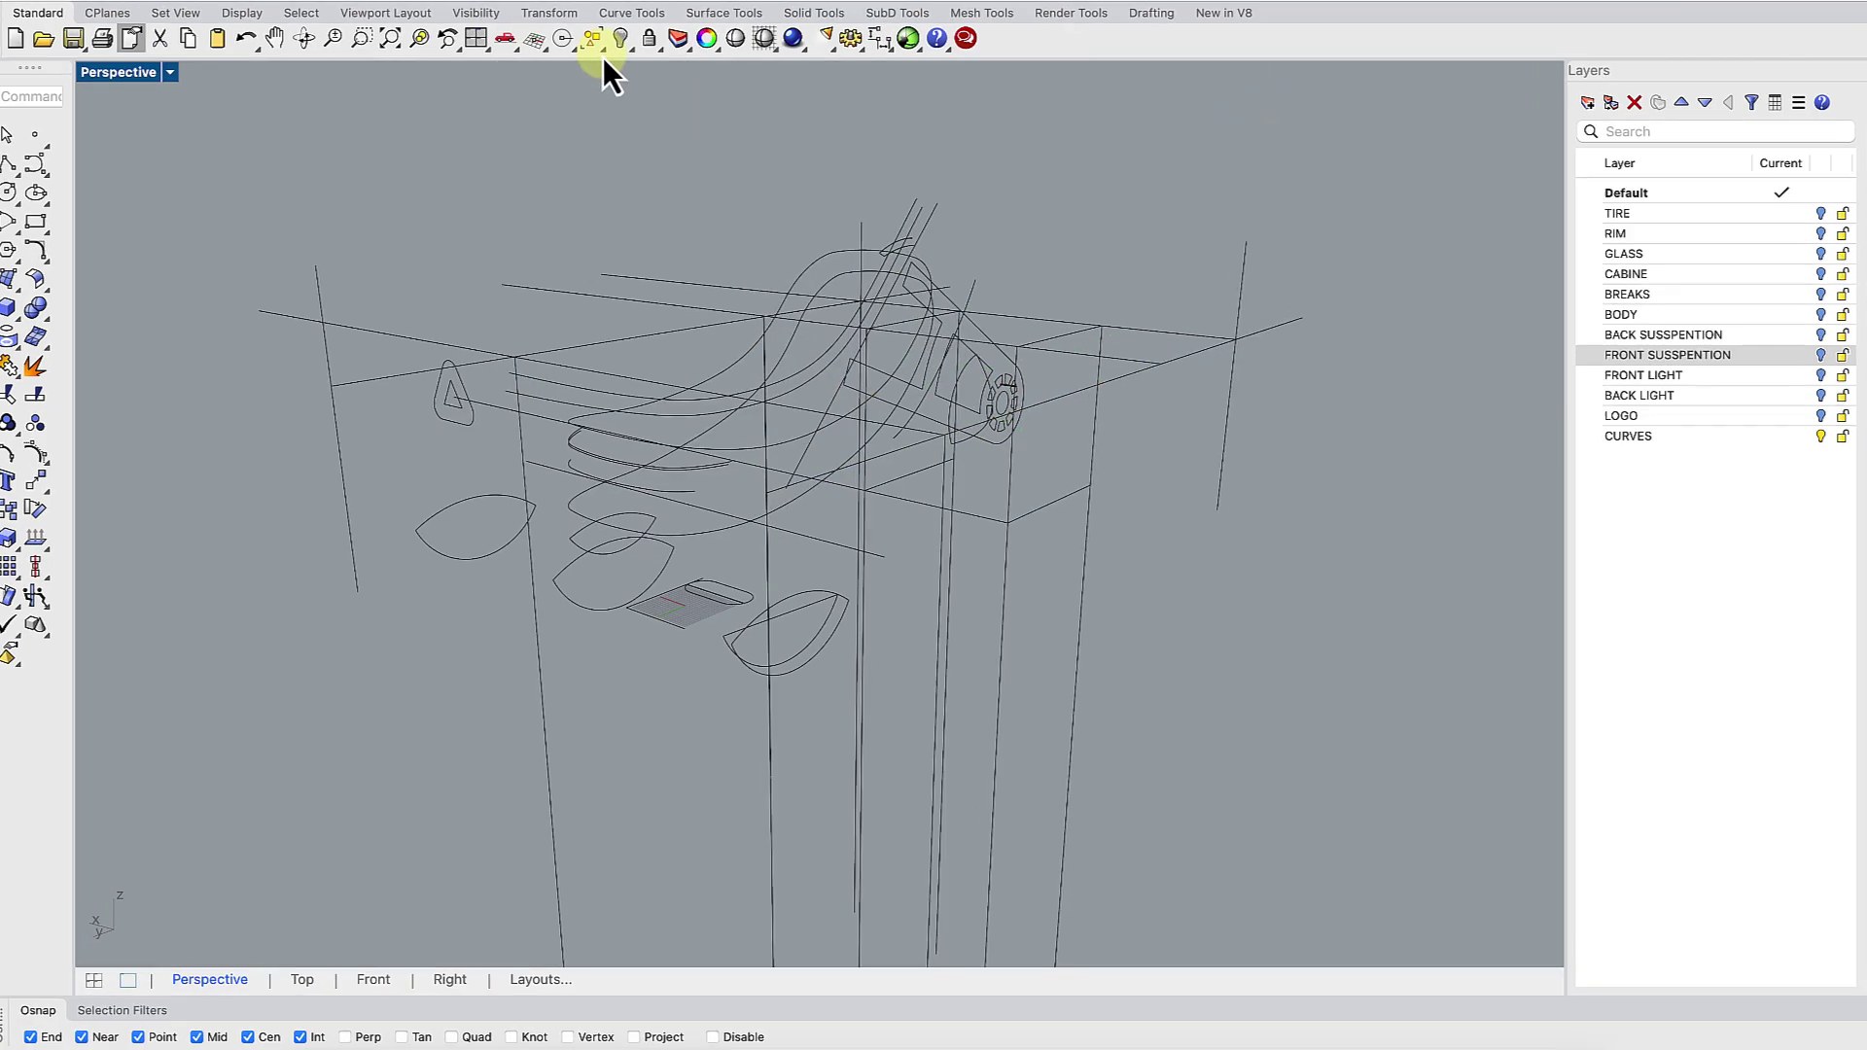
left_click(601, 49)
left_click(594, 199)
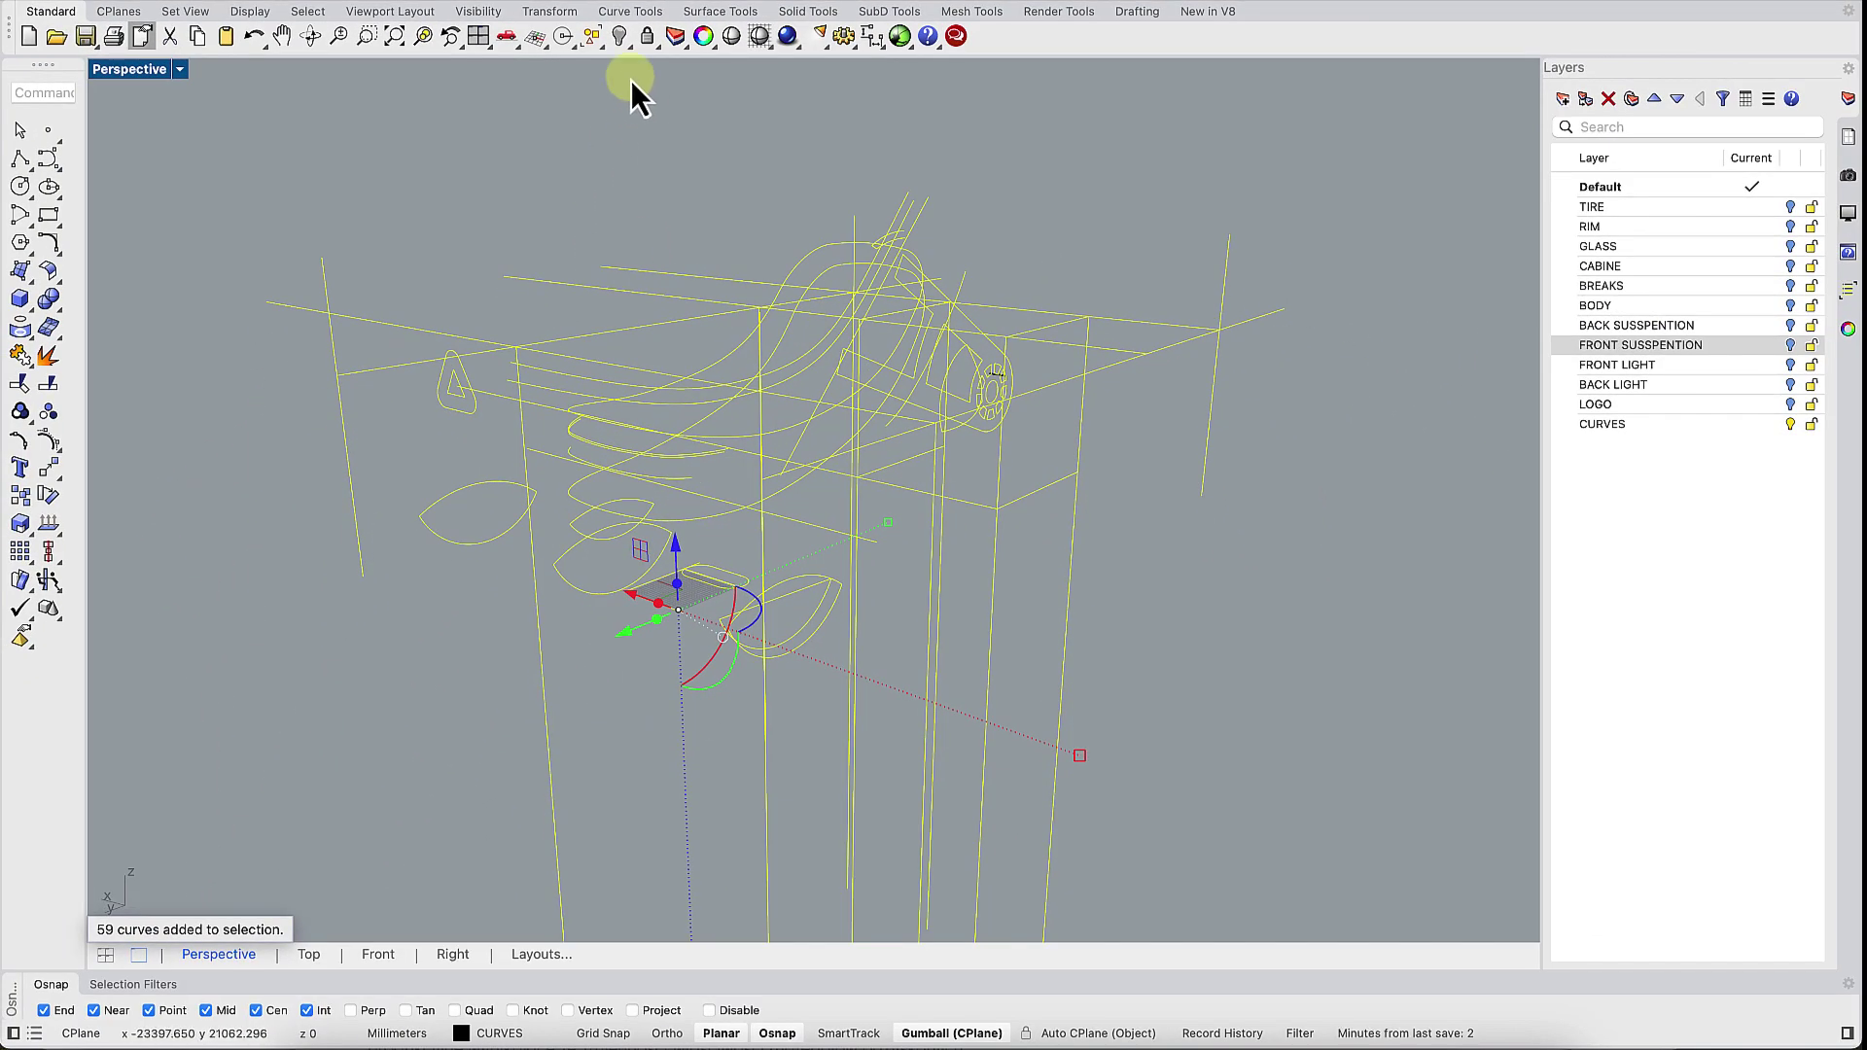
left_click(664, 110)
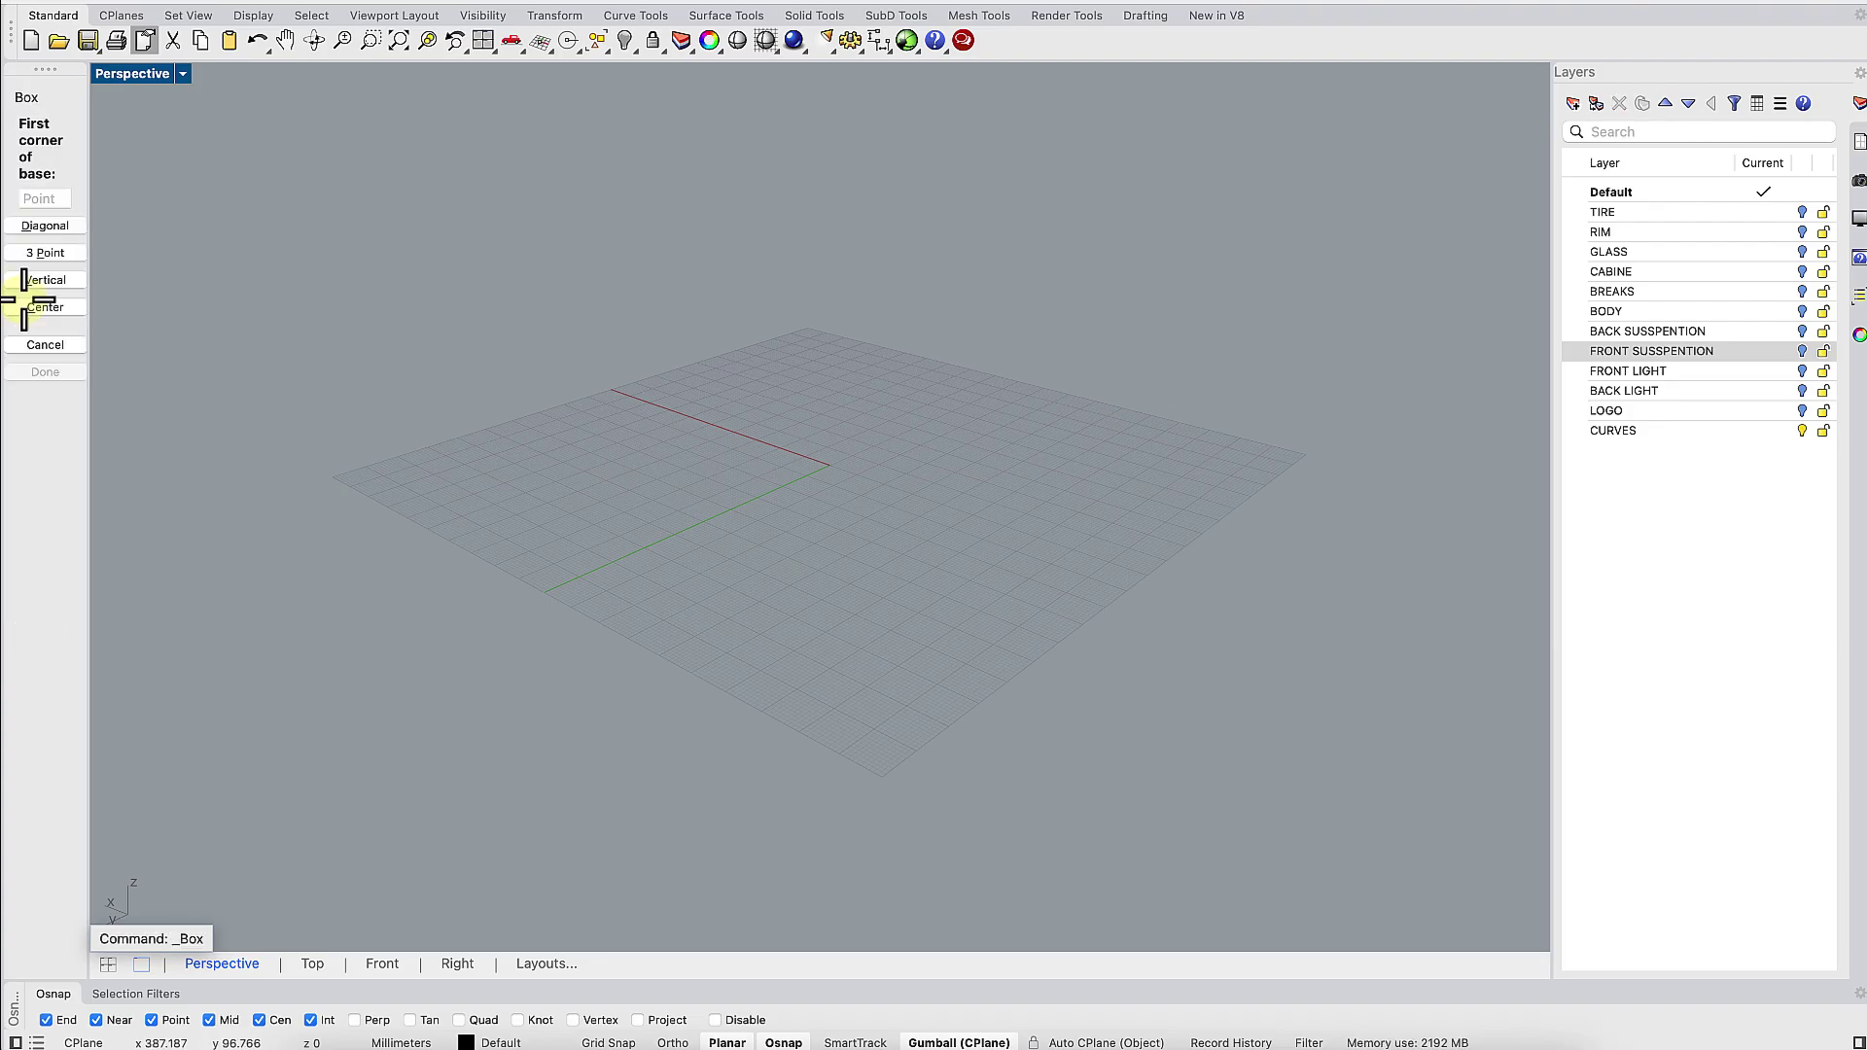
- Draw three boxes around the grid origin by repeating the Box command, and delete all three
left_click(203, 465)
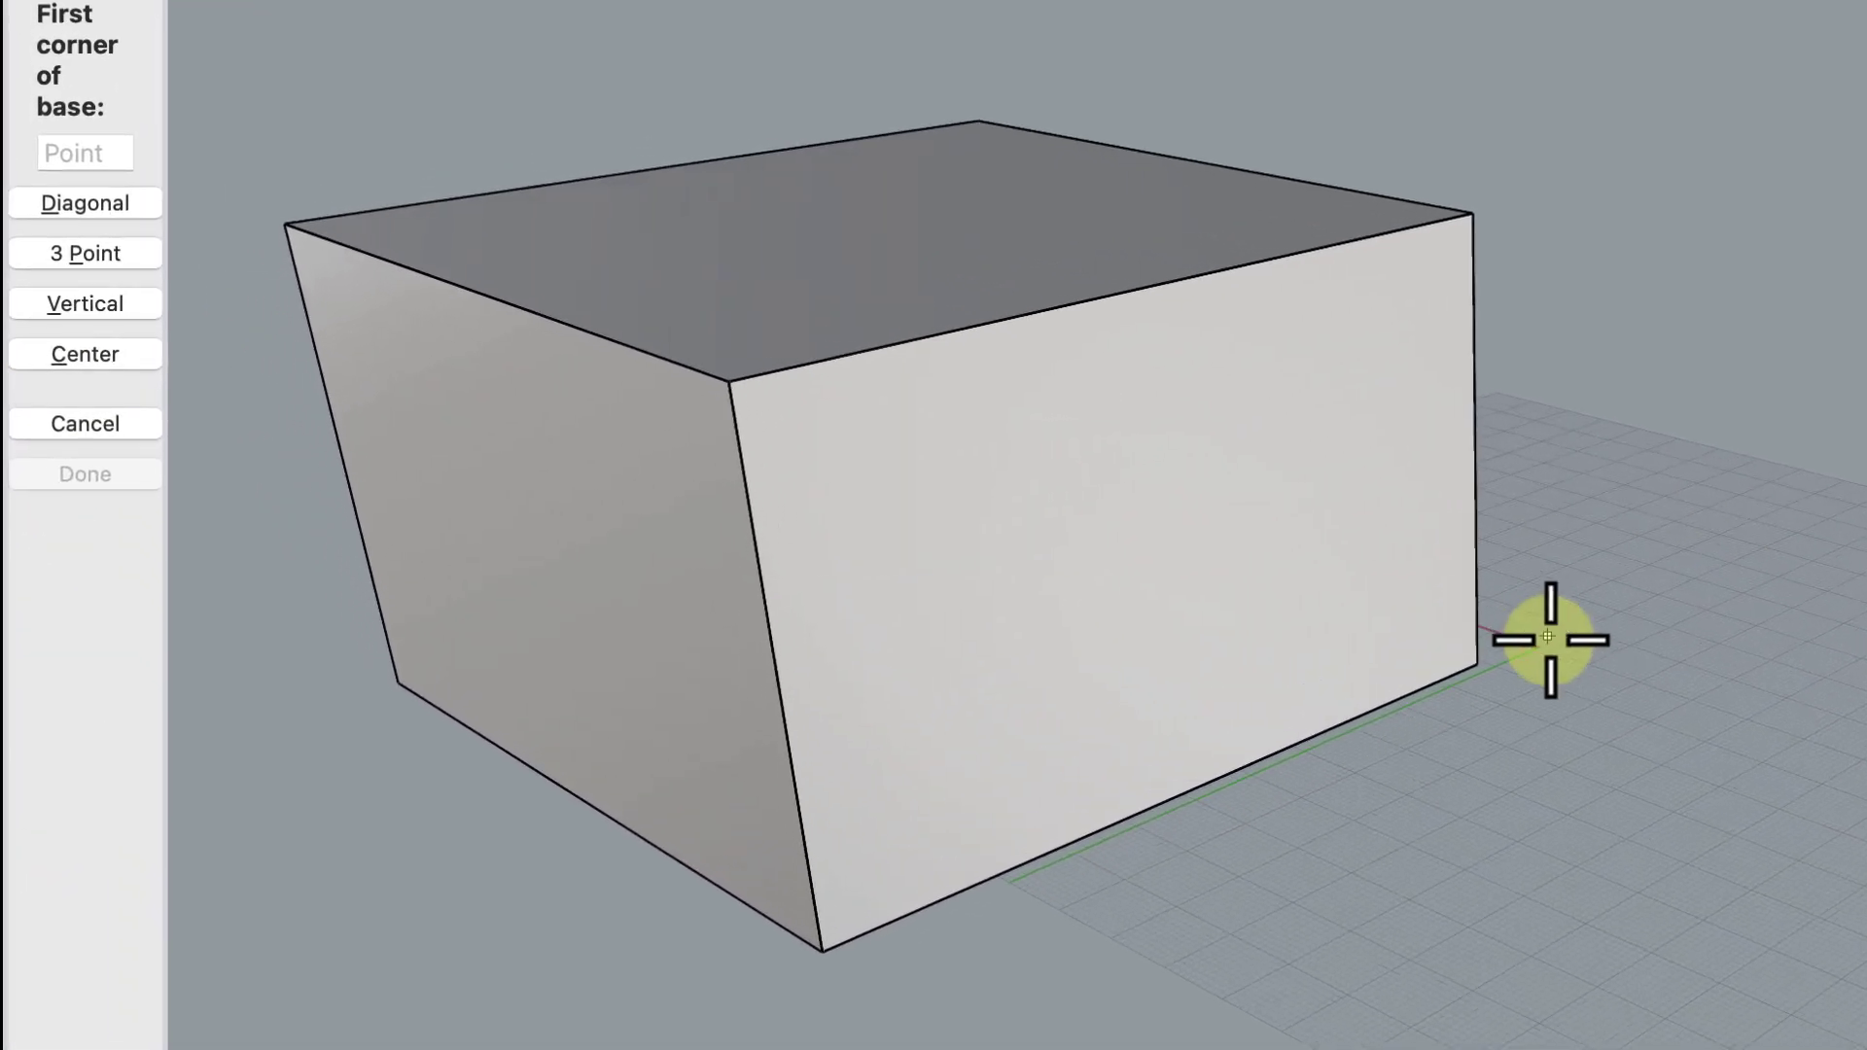
left_click(1548, 650)
key("Return")
key("Return")
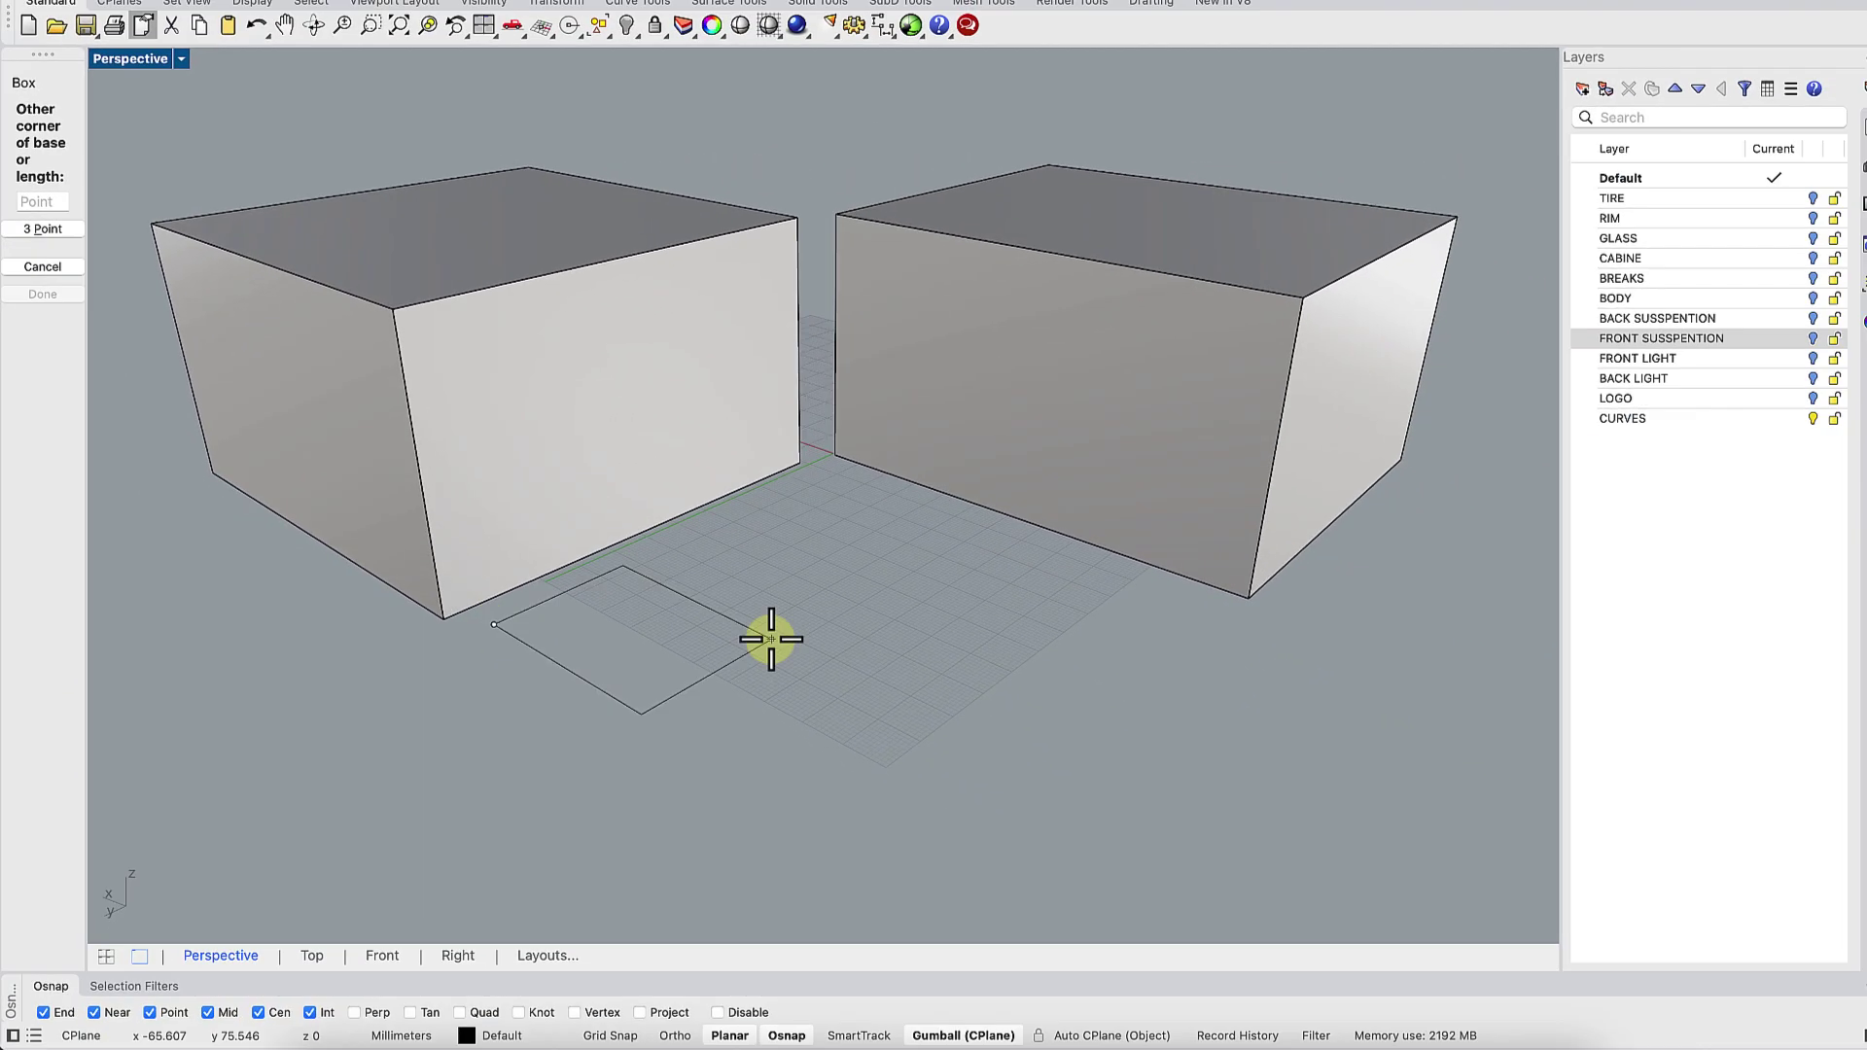
left_click(1204, 617)
left_click(1148, 139)
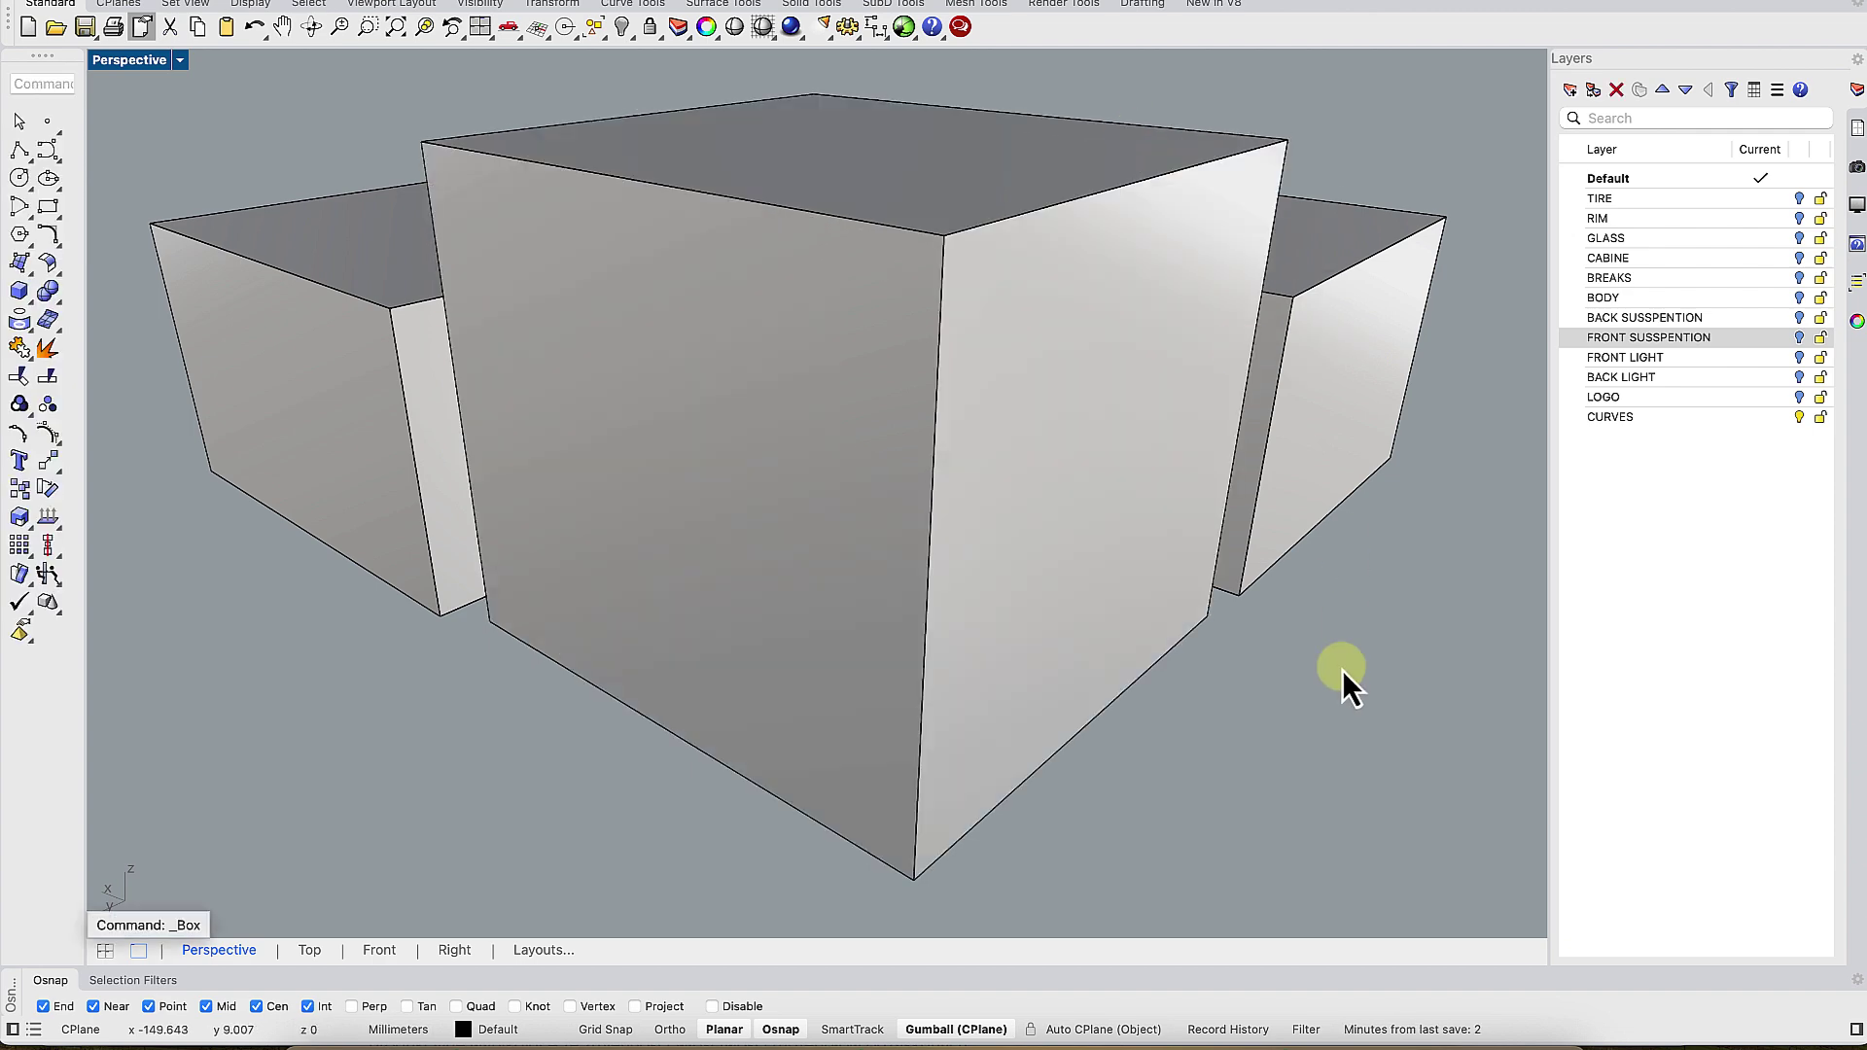
left_click_drag(1342, 681, 428, 389)
key("Delete")
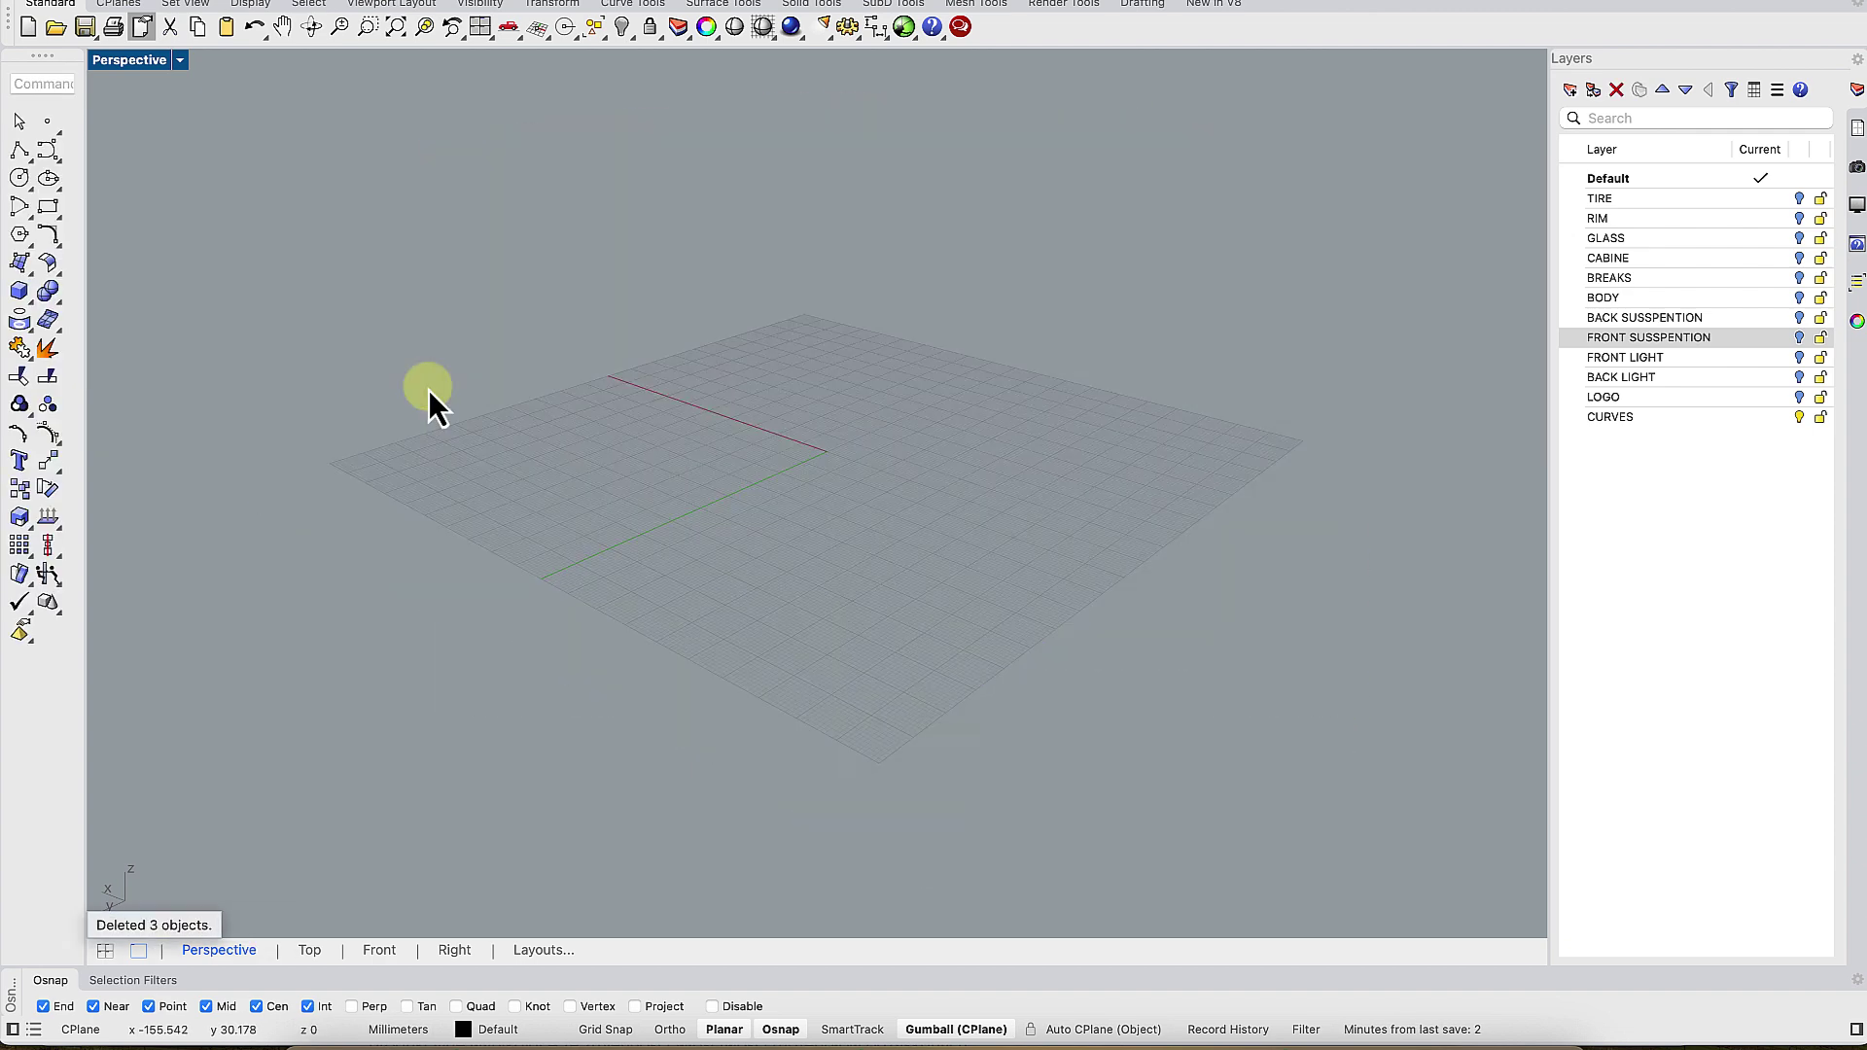
- Draw two boxes on opposite sides of the grid origin, repeating the Box command for the second
left_click(22, 302)
left_click(793, 450)
left_click(855, 459)
key("Return")
left_click(951, 397)
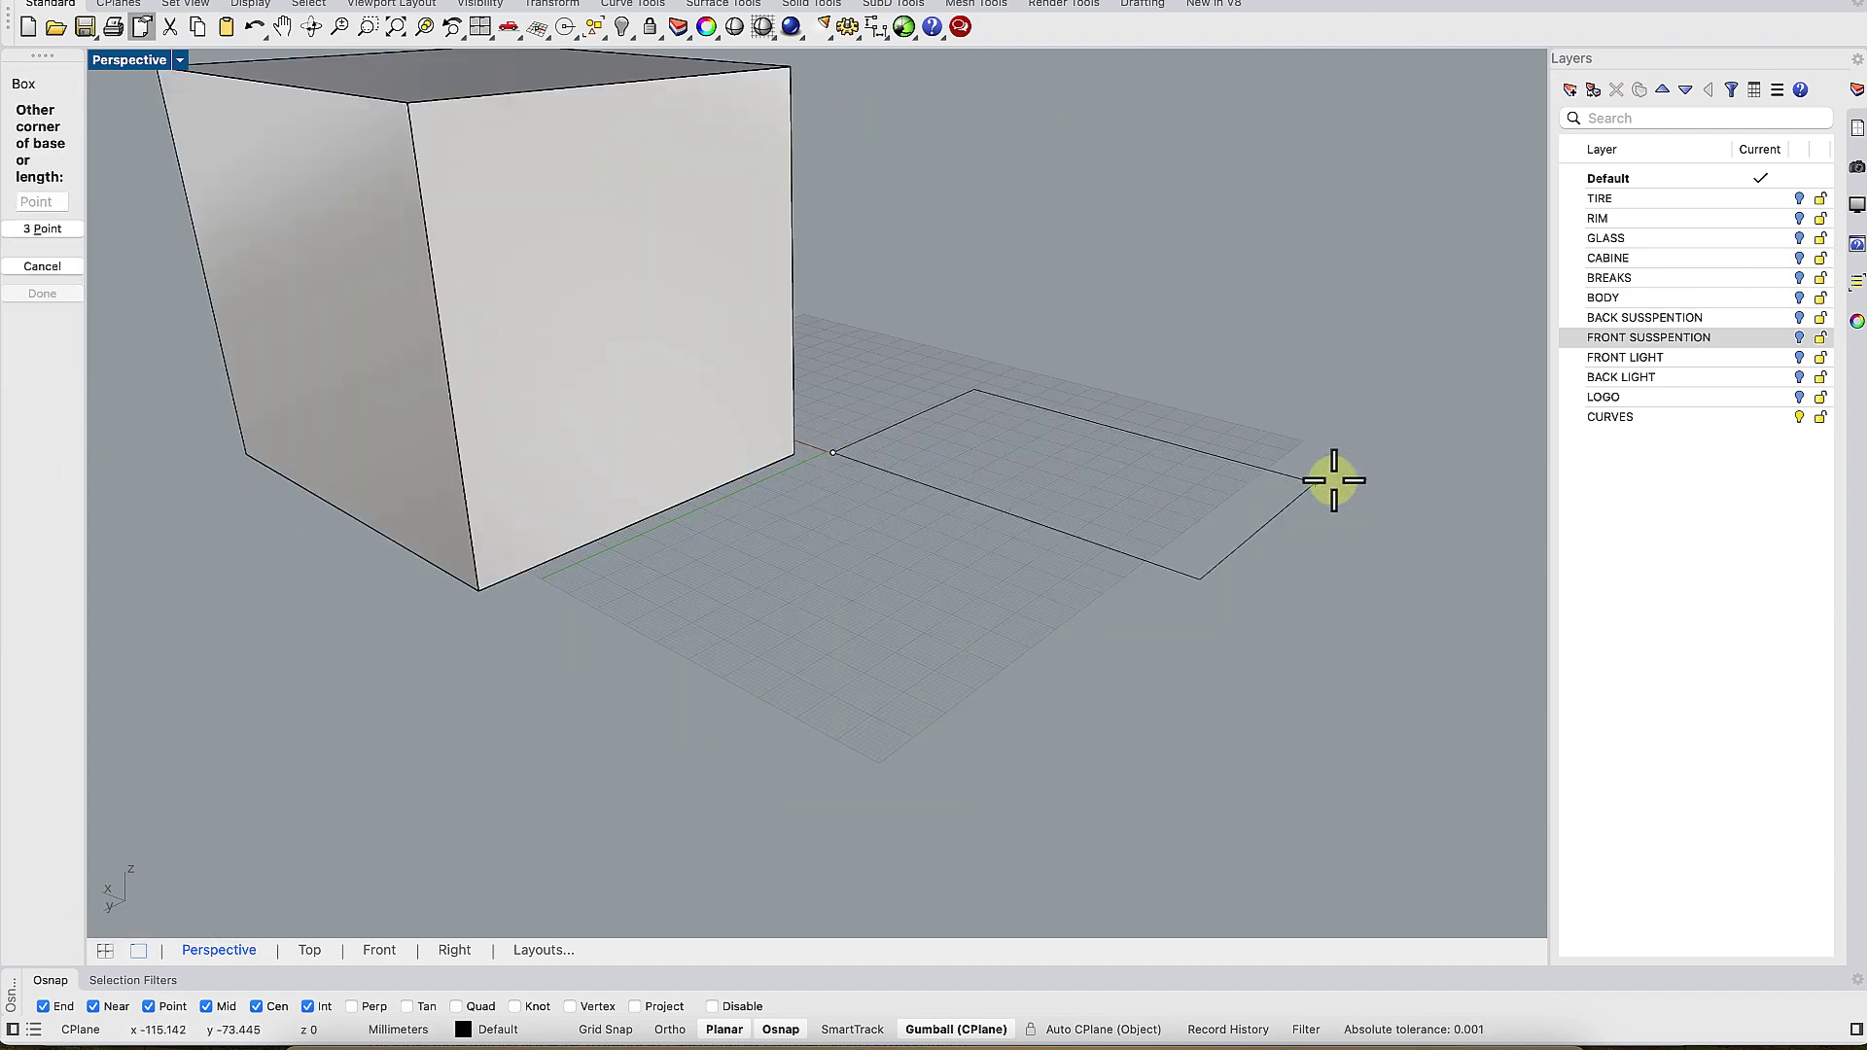
left_click(1327, 479)
left_click(1216, 195)
- Repeat the Box command to draw a third box in front of the other two
key("Return")
left_click(574, 598)
left_click(1158, 597)
left_click(1165, 144)
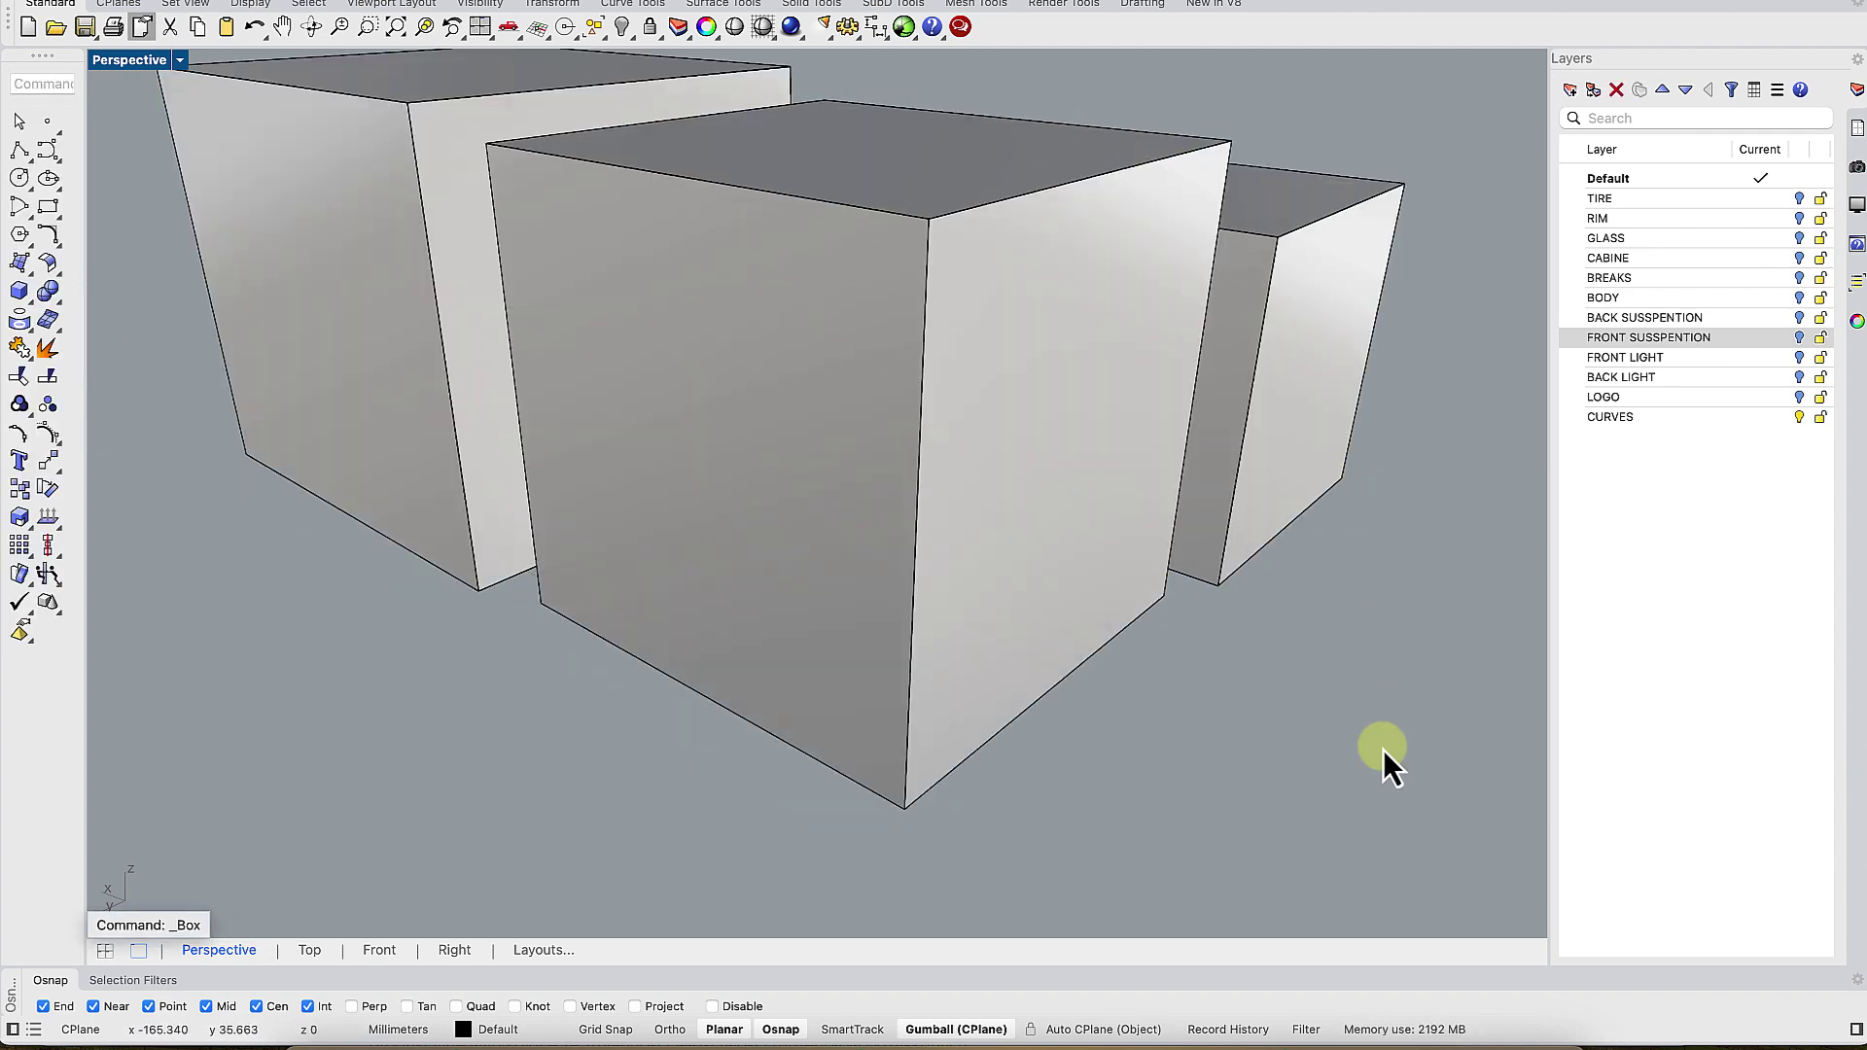